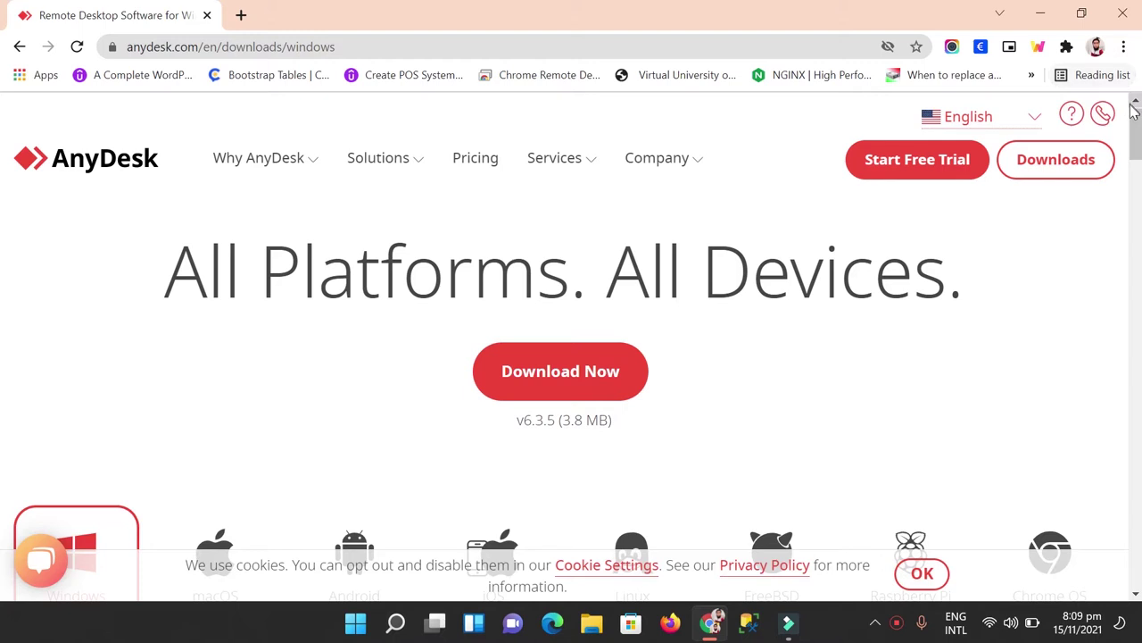
Step: Scroll the AnyDesk Windows downloads page to review the v6.3.5 Download Now button and platform icons
scroll(390, 274, "down", 2)
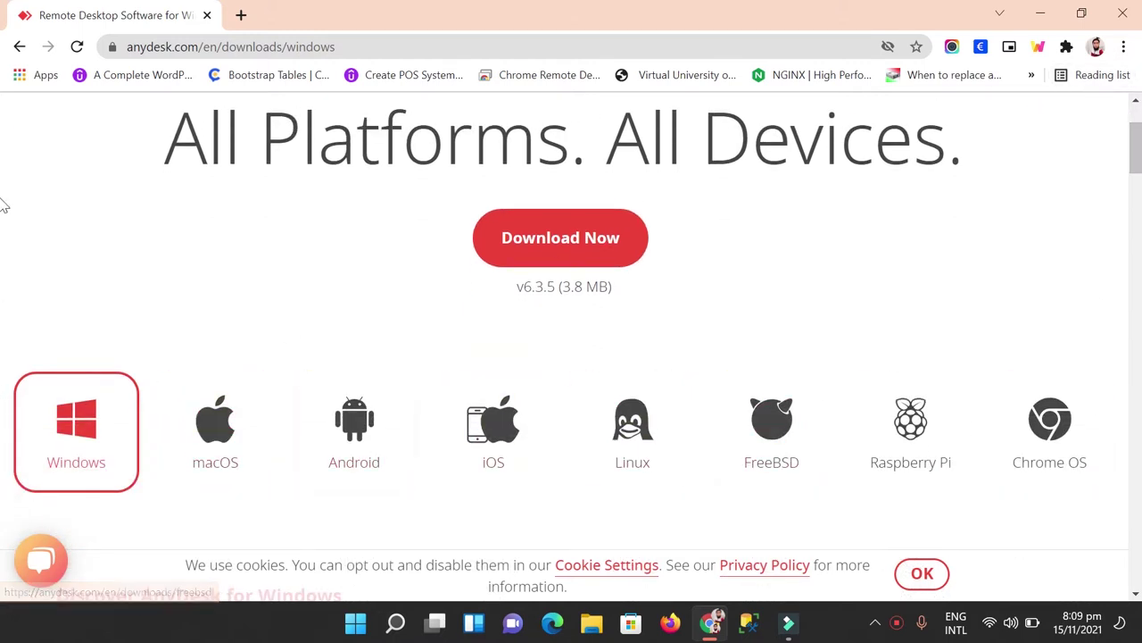
scroll(2, 150, "up", 2)
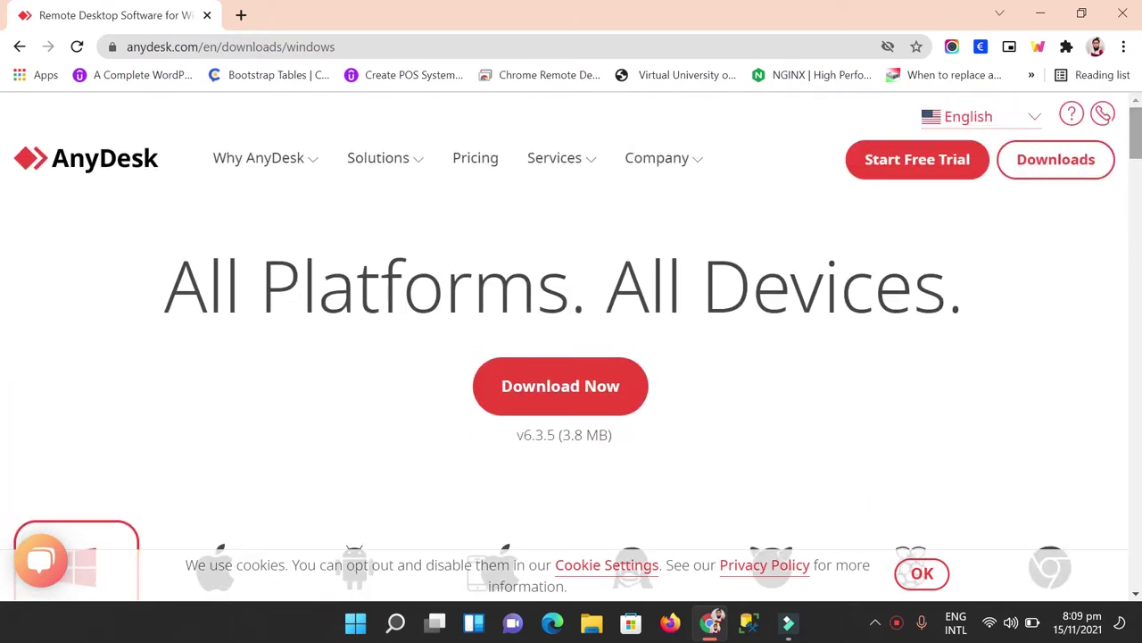
Step: Download AnyDesk.exe through IDM into Downloads\Programs and launch it from the folder
left_click(560, 389)
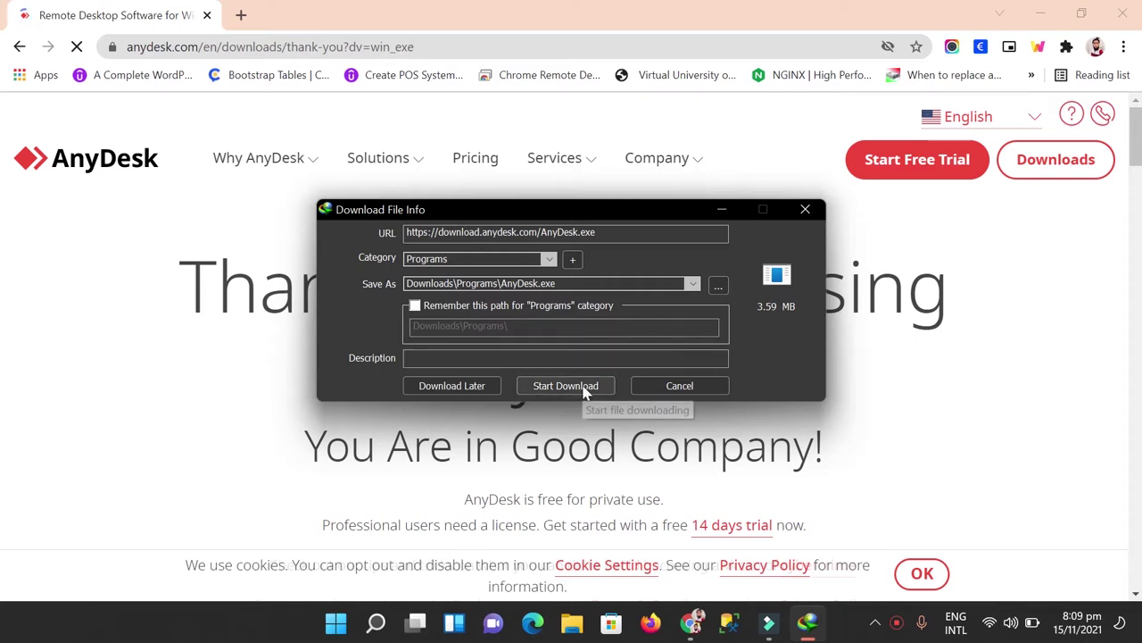
left_click(585, 390)
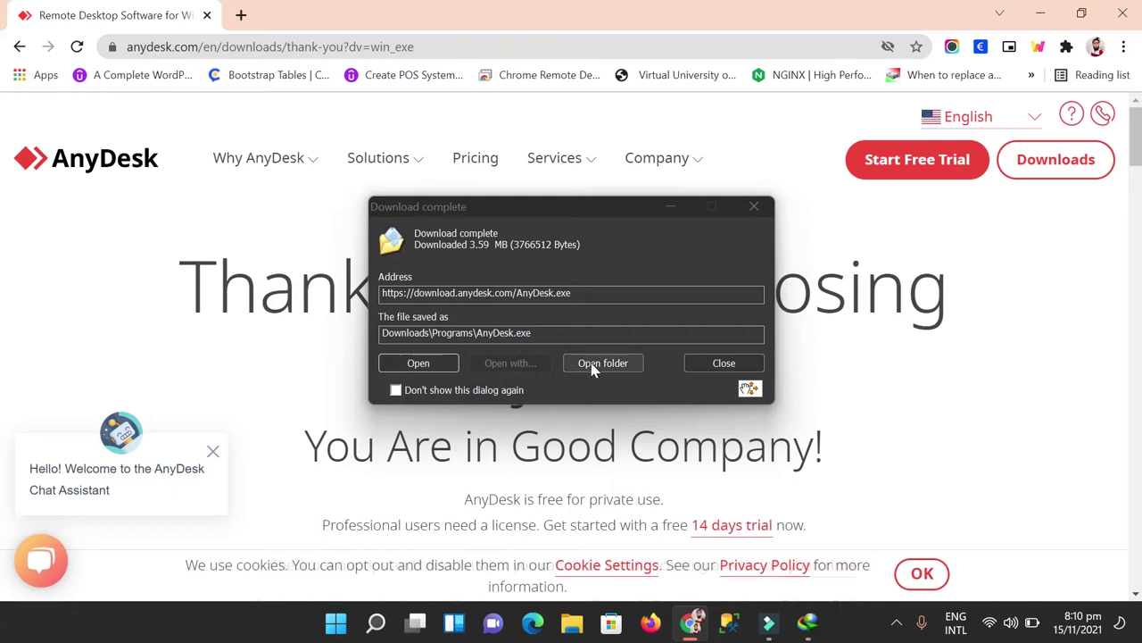
left_click(603, 362)
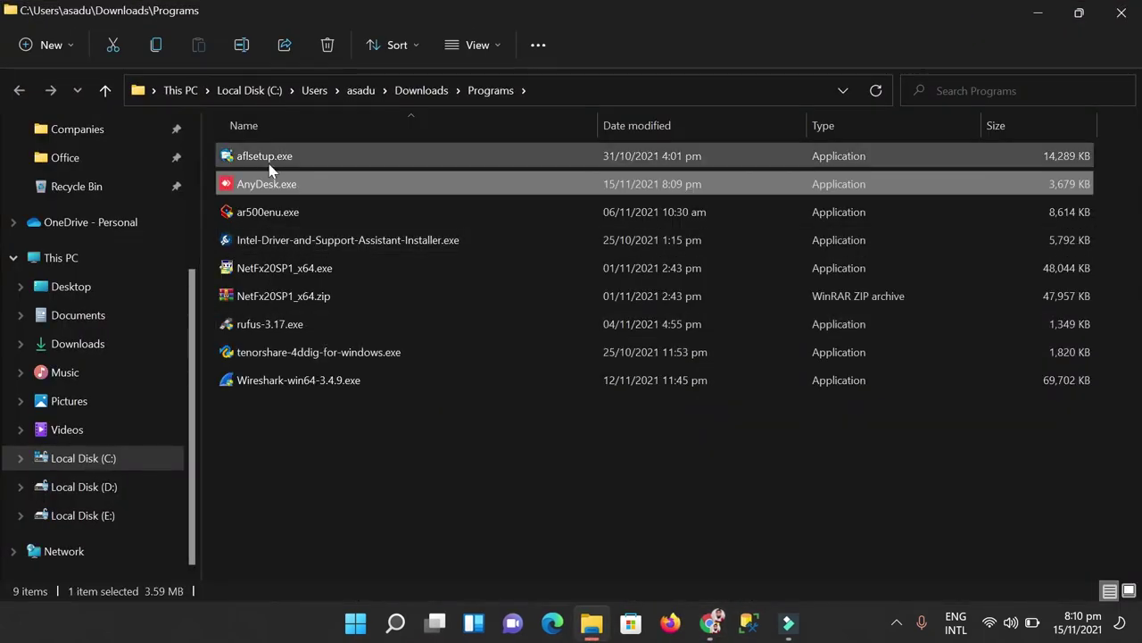
double_click(258, 185)
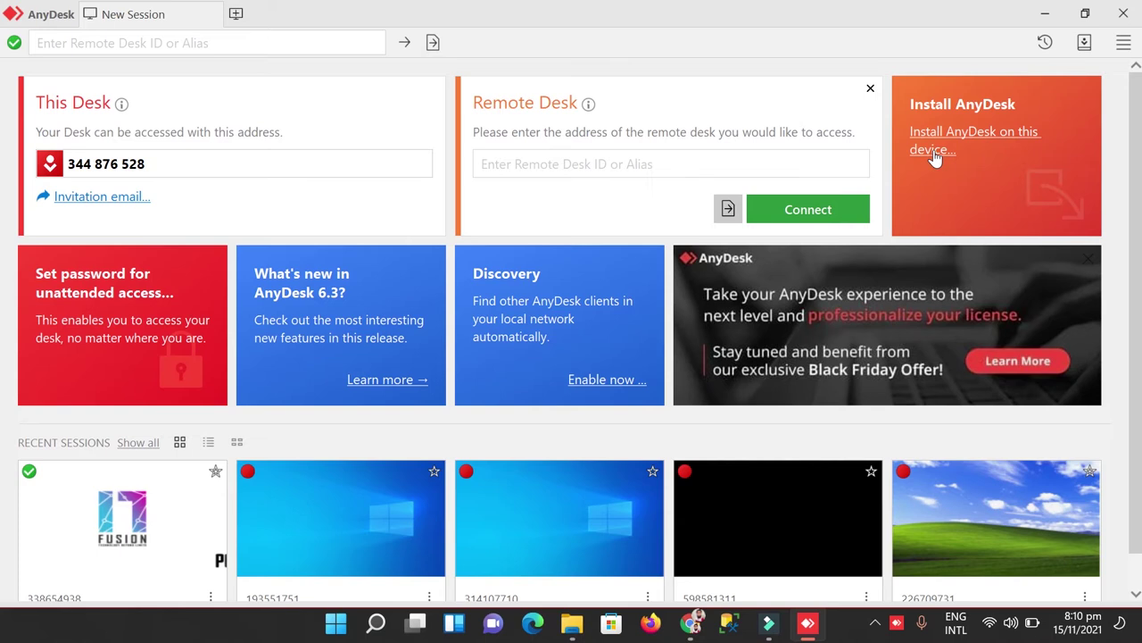
Step: Install AnyDesk 6.3 with default options, accepting the licence, and move past the welcome screen
left_click(934, 154)
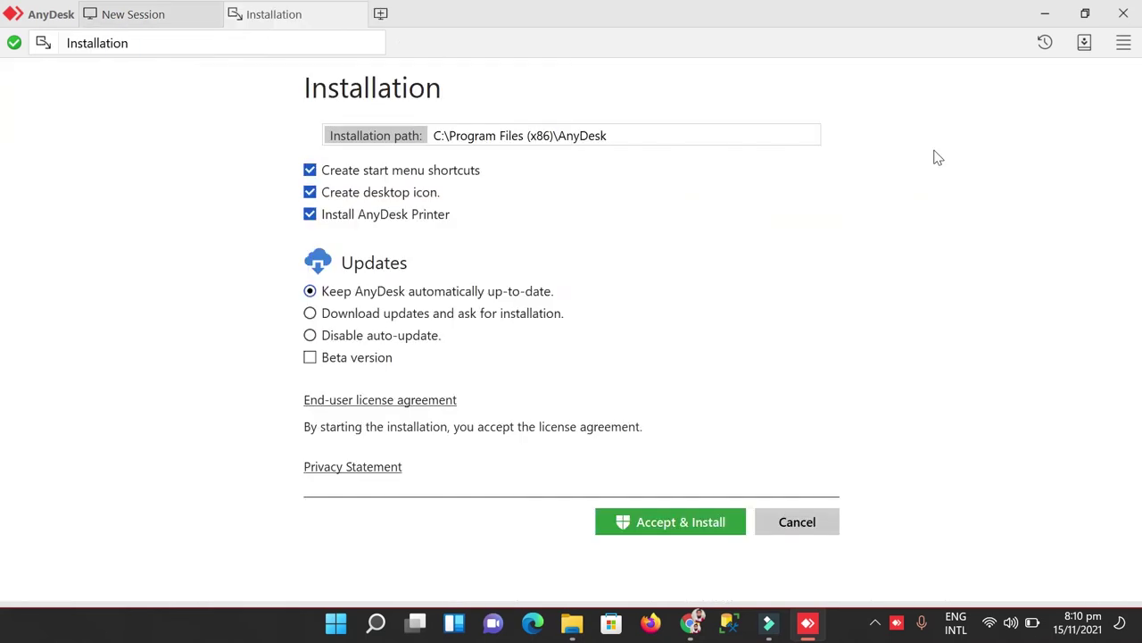
left_click(669, 534)
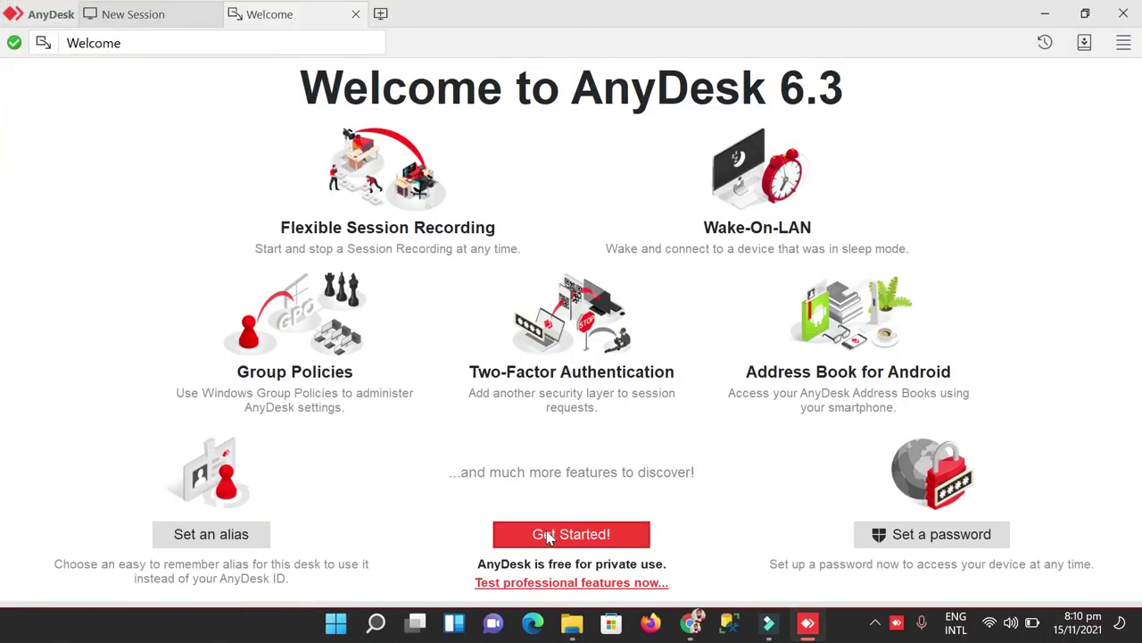
left_click(548, 534)
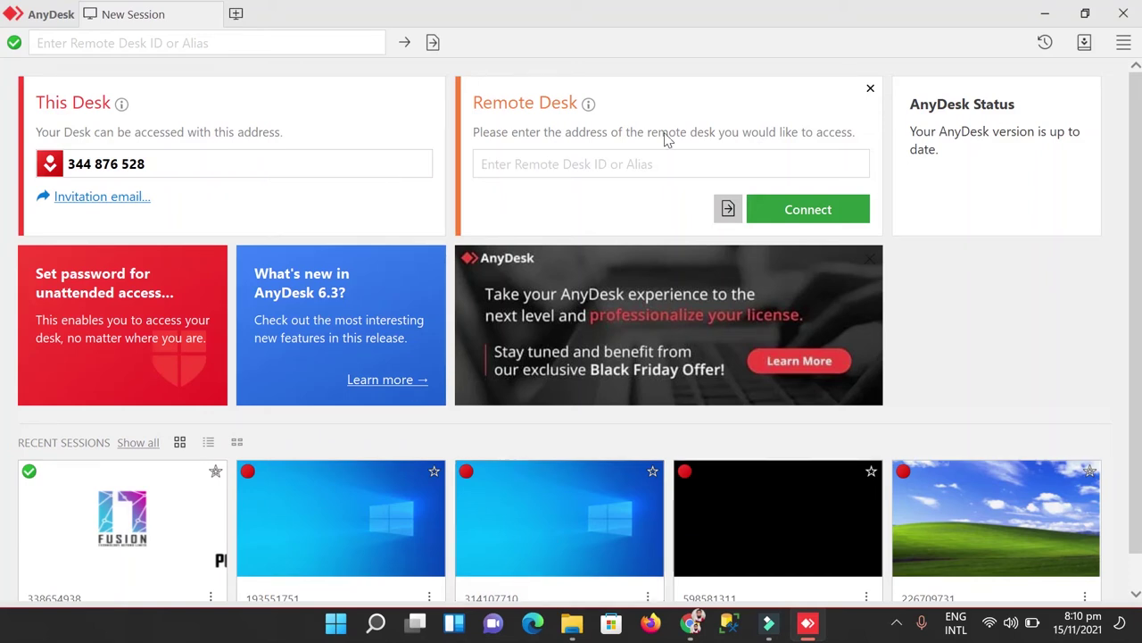
scroll(4, 151, "down", 1)
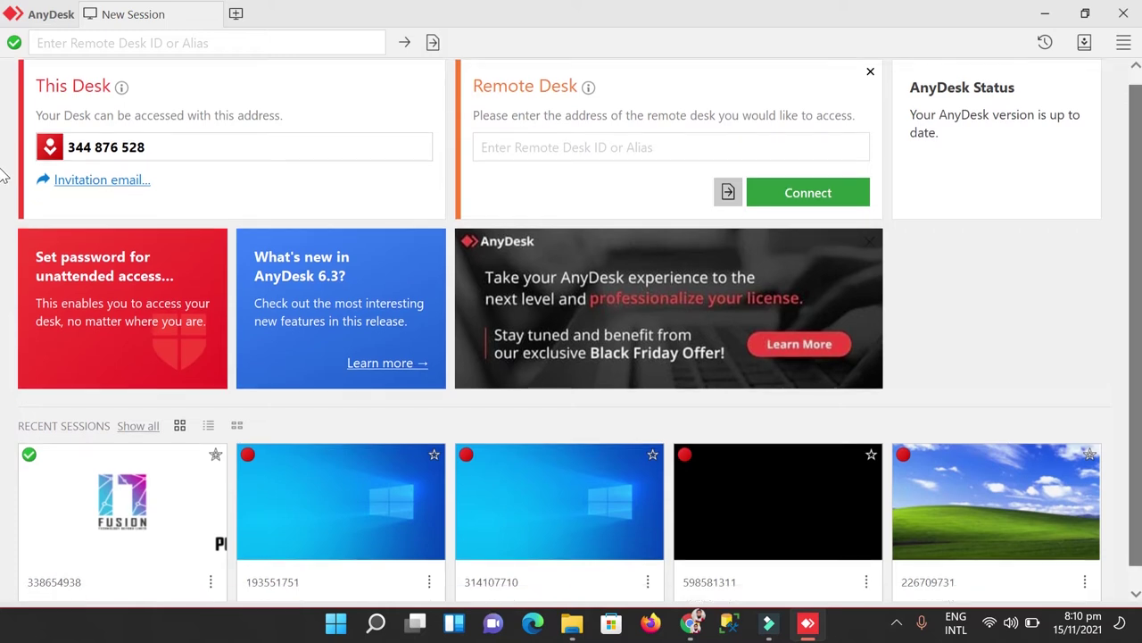
scroll(4, 157, "up", 1)
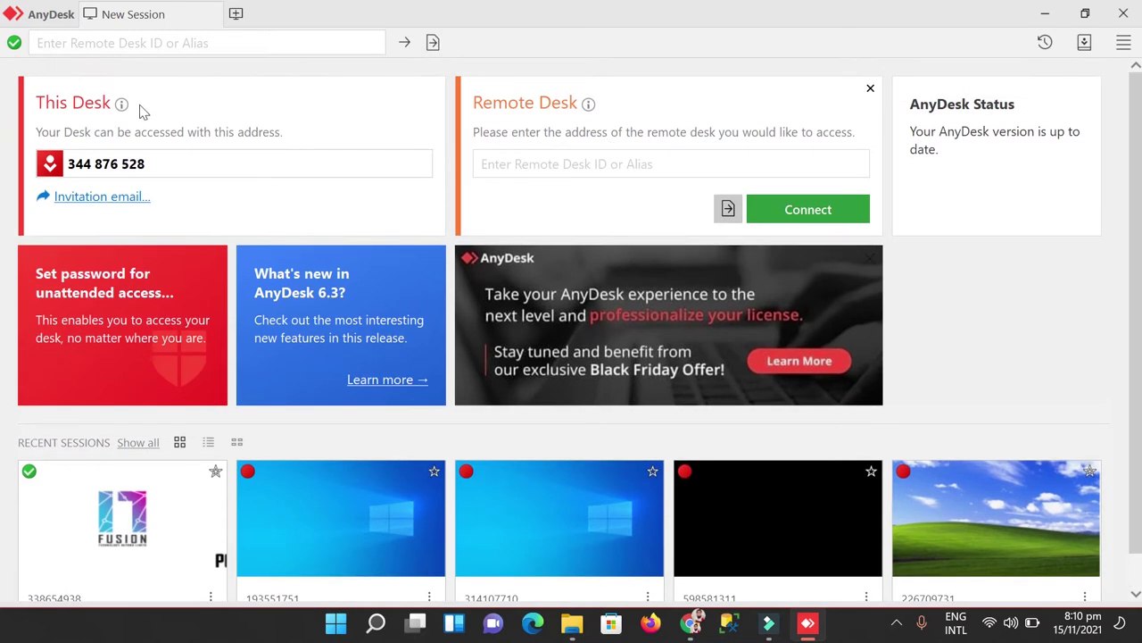
left_click(175, 105)
left_click(233, 131)
left_click_drag(147, 164, 75, 164)
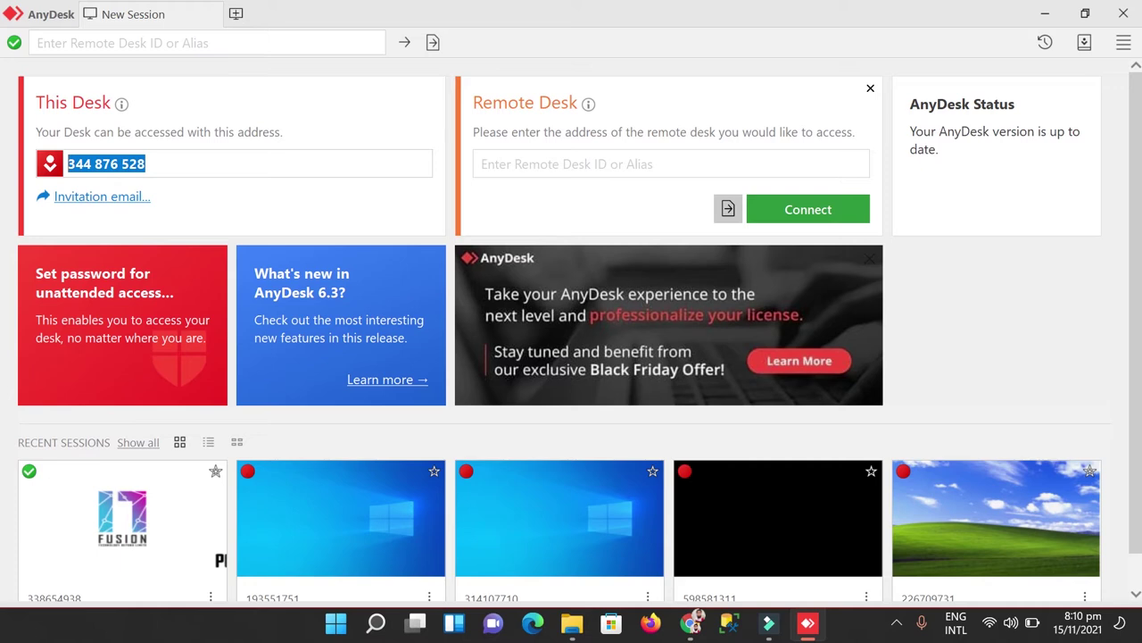
left_click(167, 163)
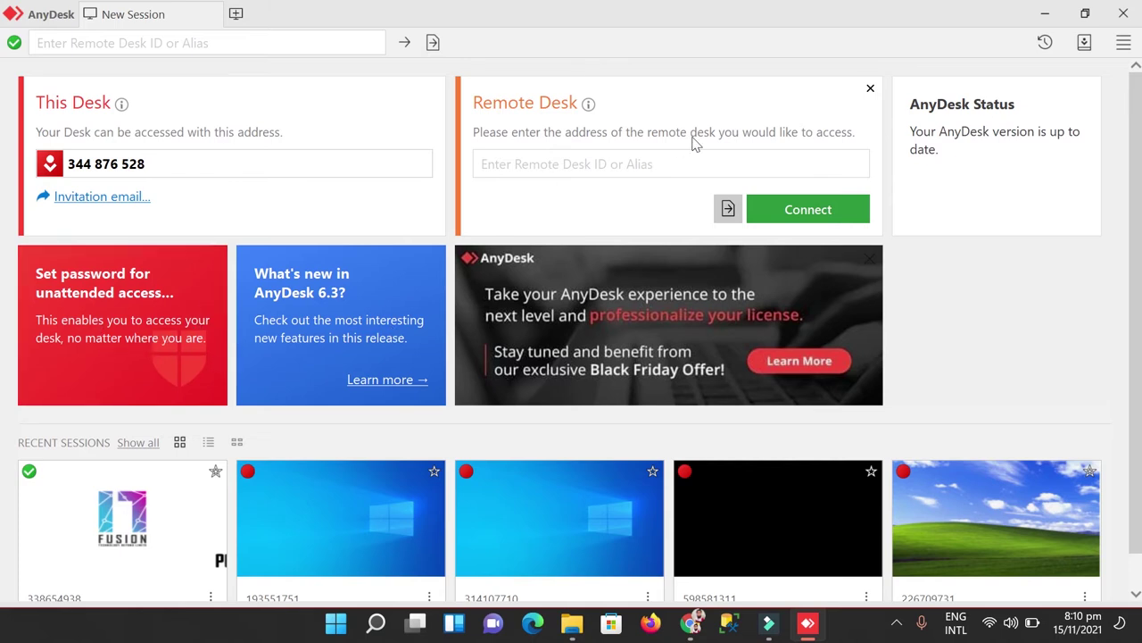
scroll(426, 343, "down", 1)
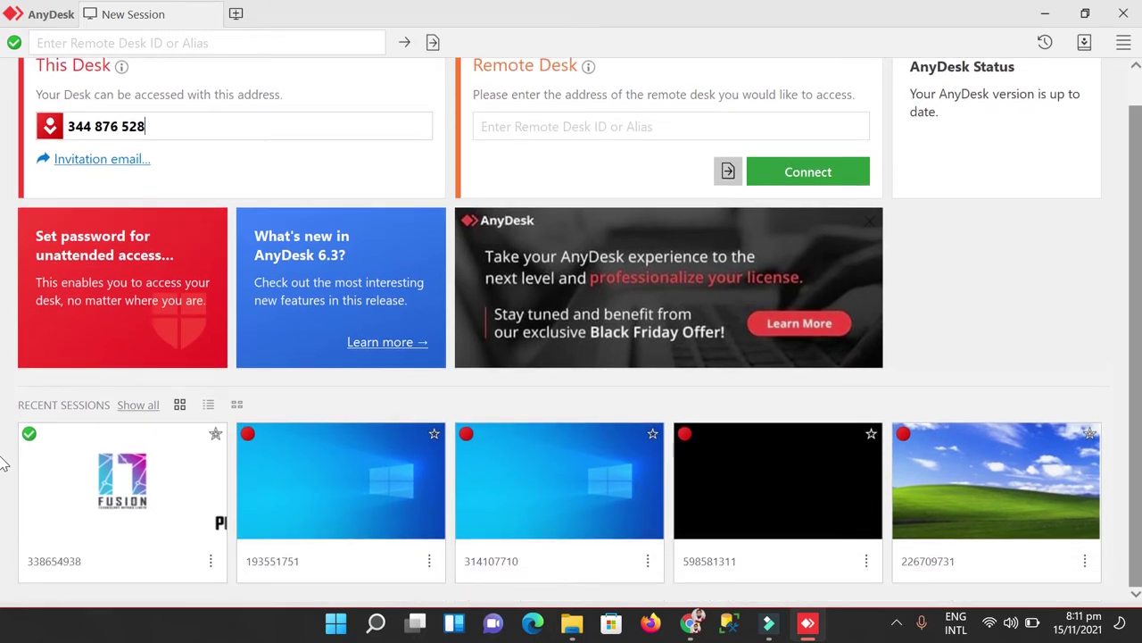
scroll(4, 462, "up", 2)
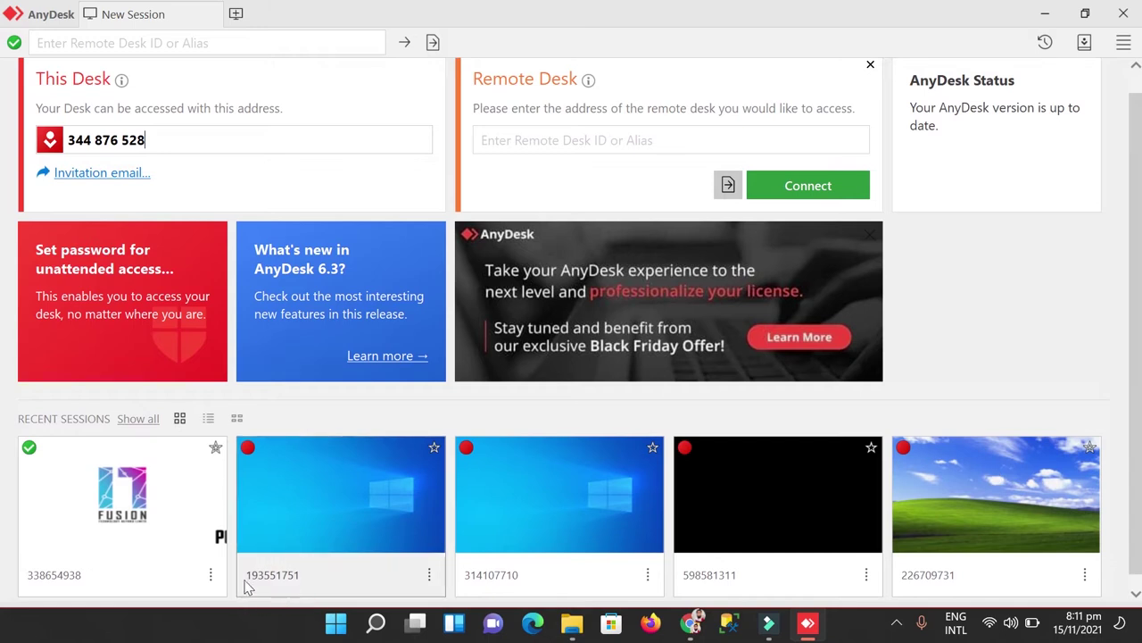
scroll(4, 268, "up", 1)
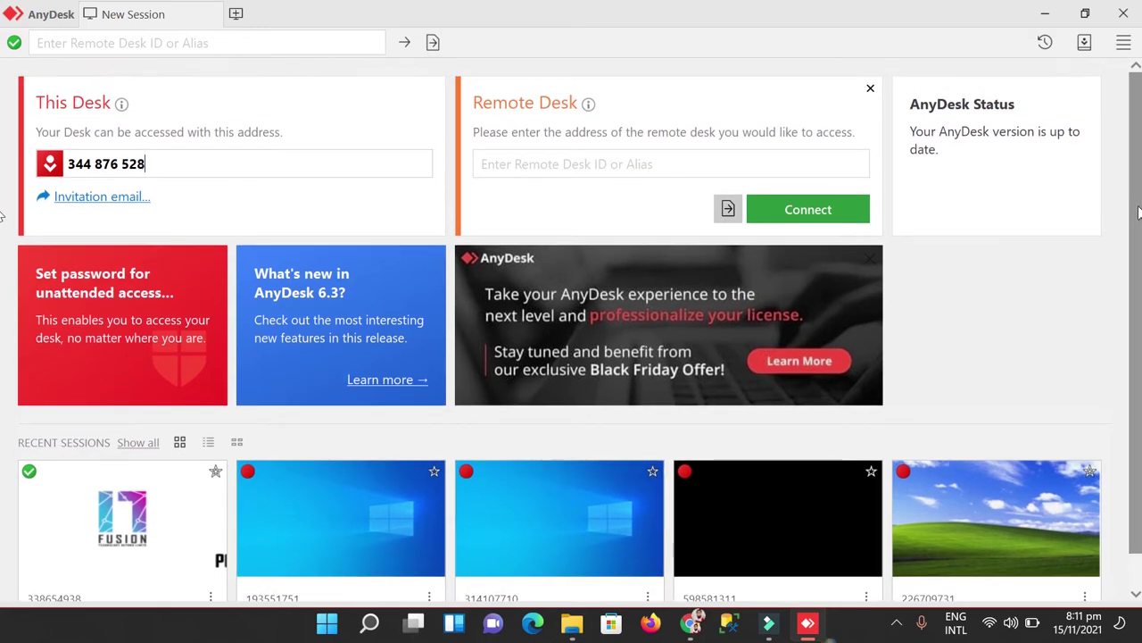
Step: Enter the start of the remote desk ID and connect via the matching Recent Sessions suggestion
left_click(582, 164)
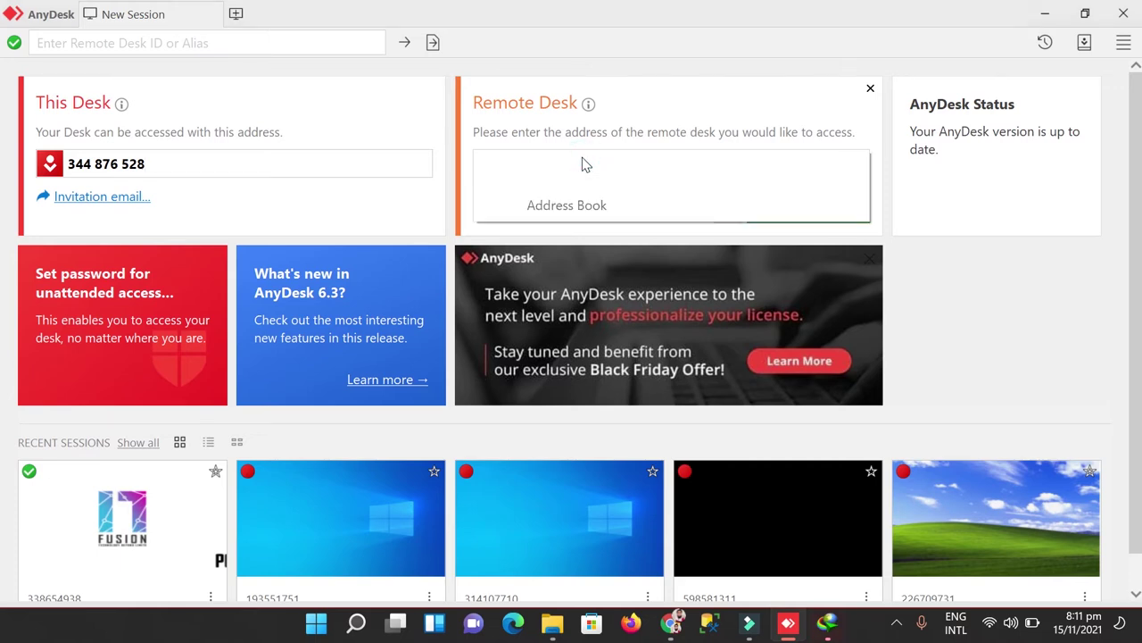
left_click(979, 272)
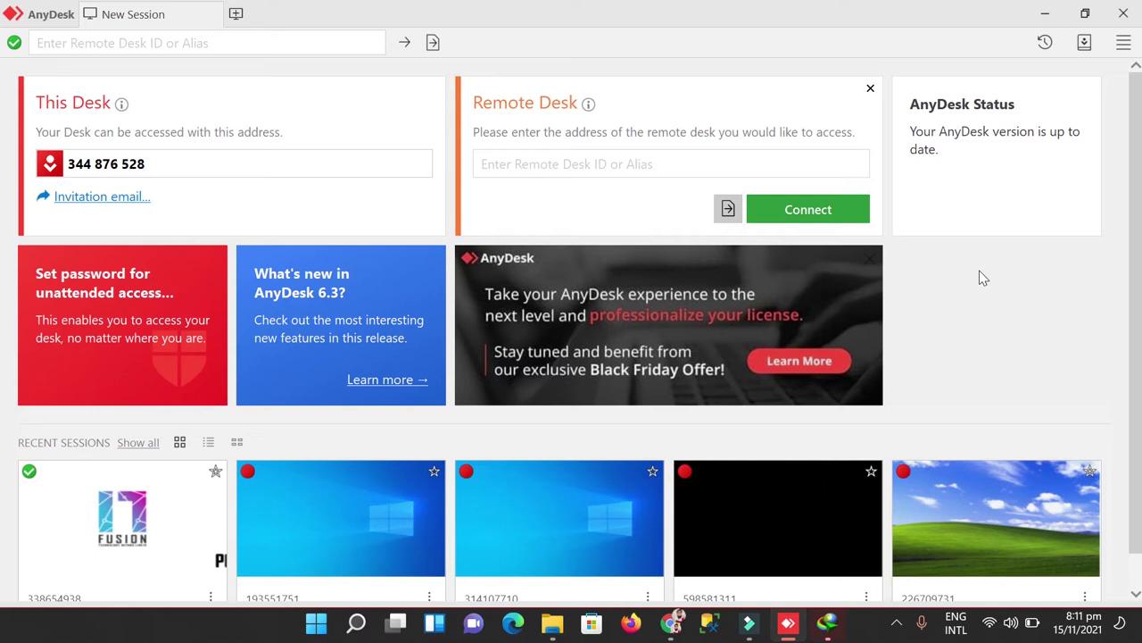
left_click(701, 166)
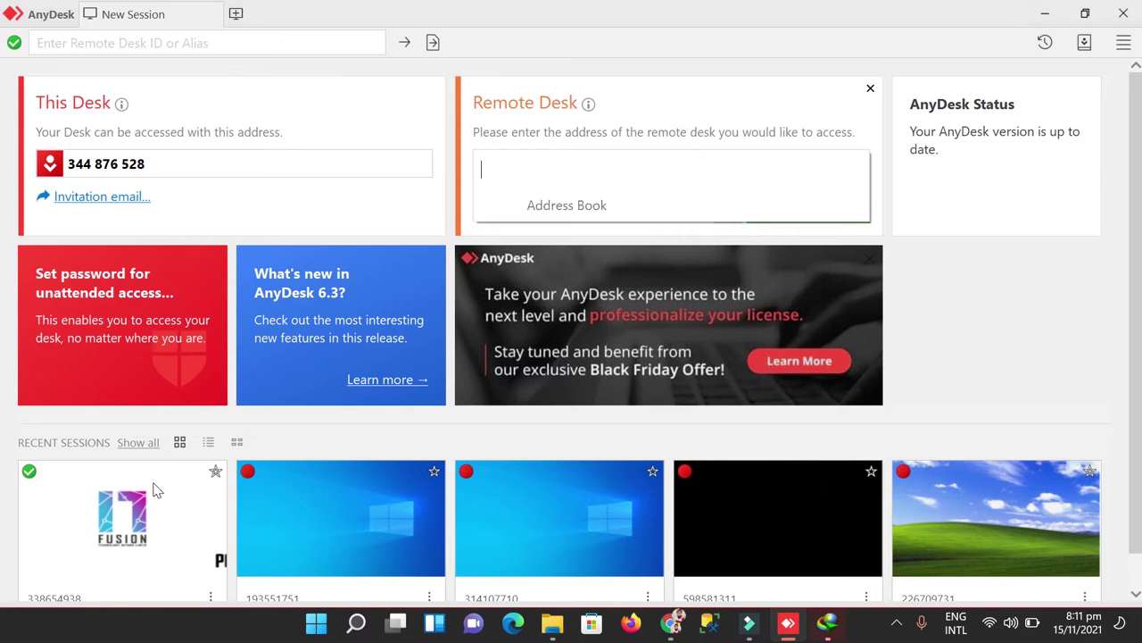
scroll(154, 487, "down", 1)
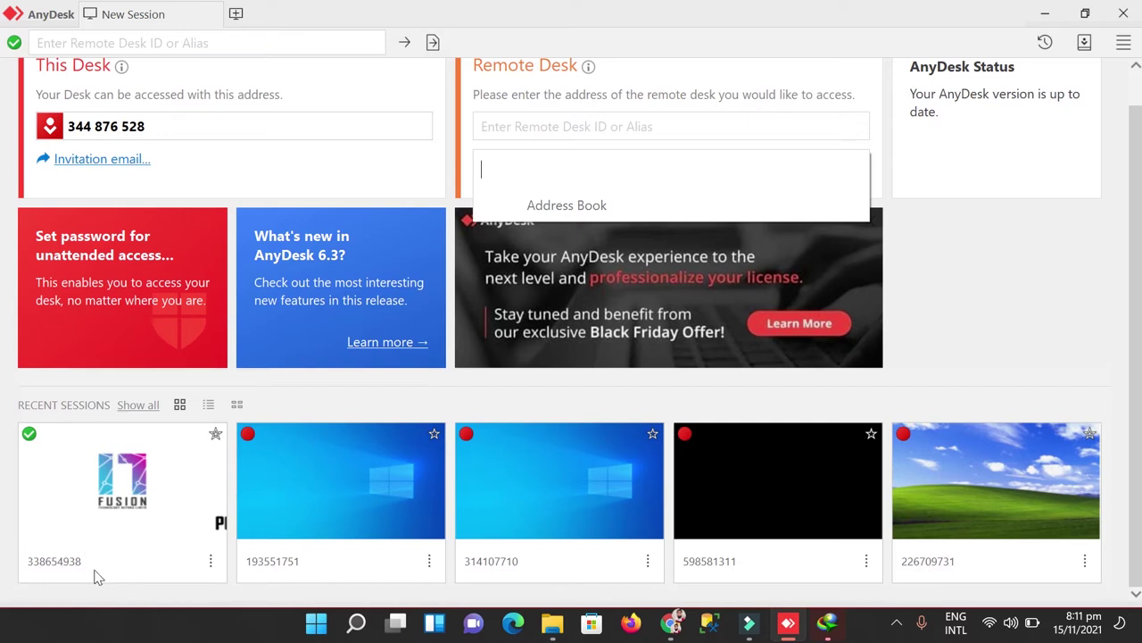
left_click(501, 126)
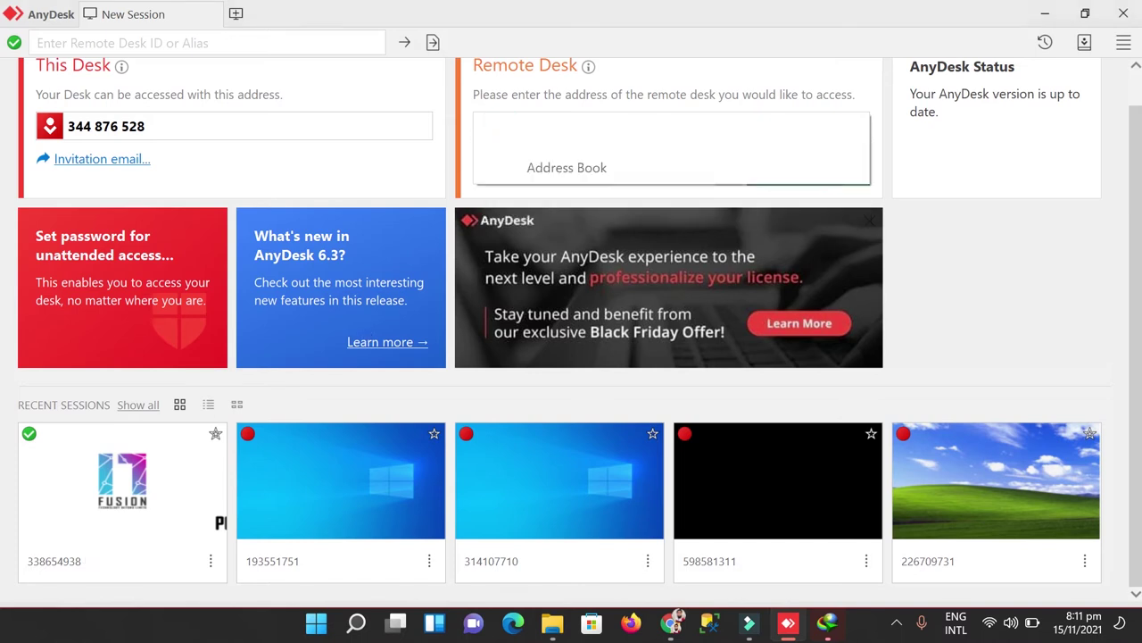
type("3386")
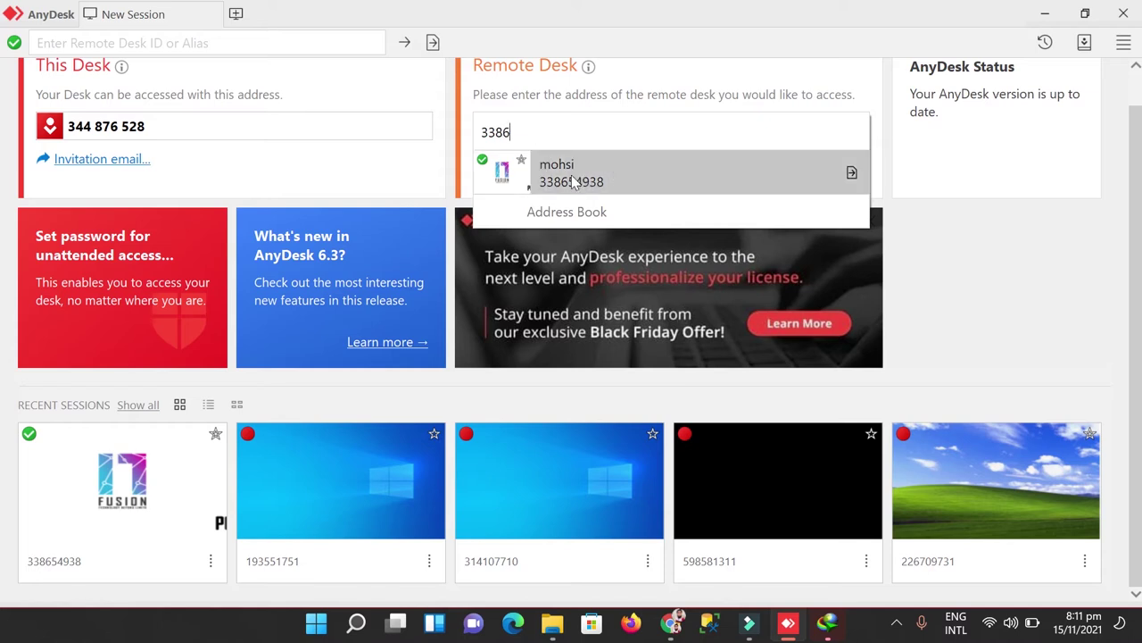
left_click(574, 181)
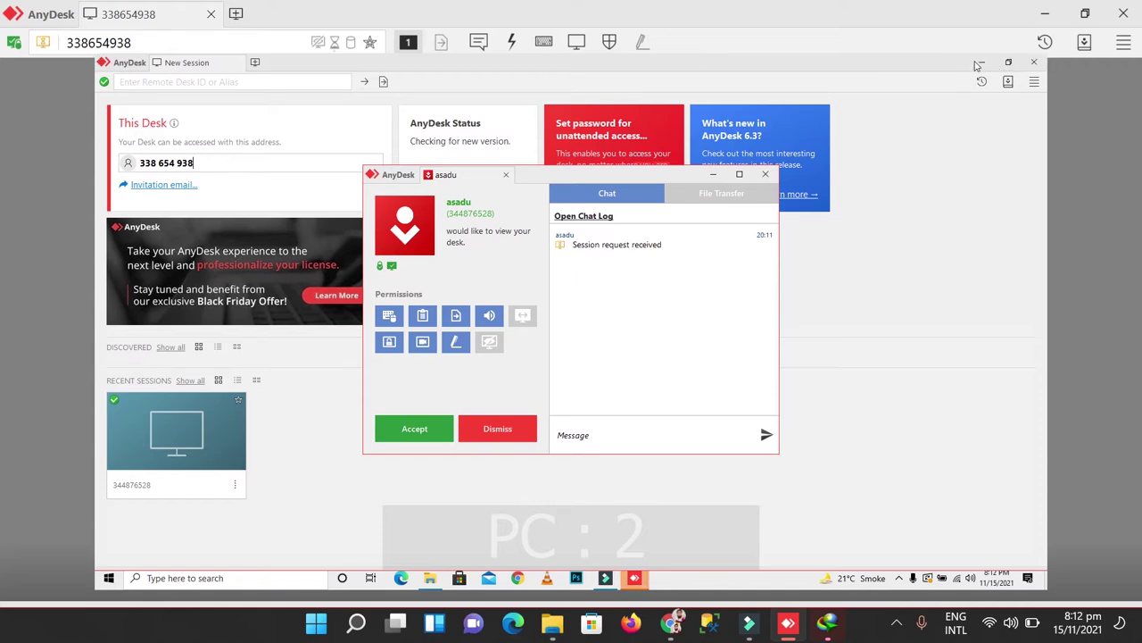
left_click(979, 63)
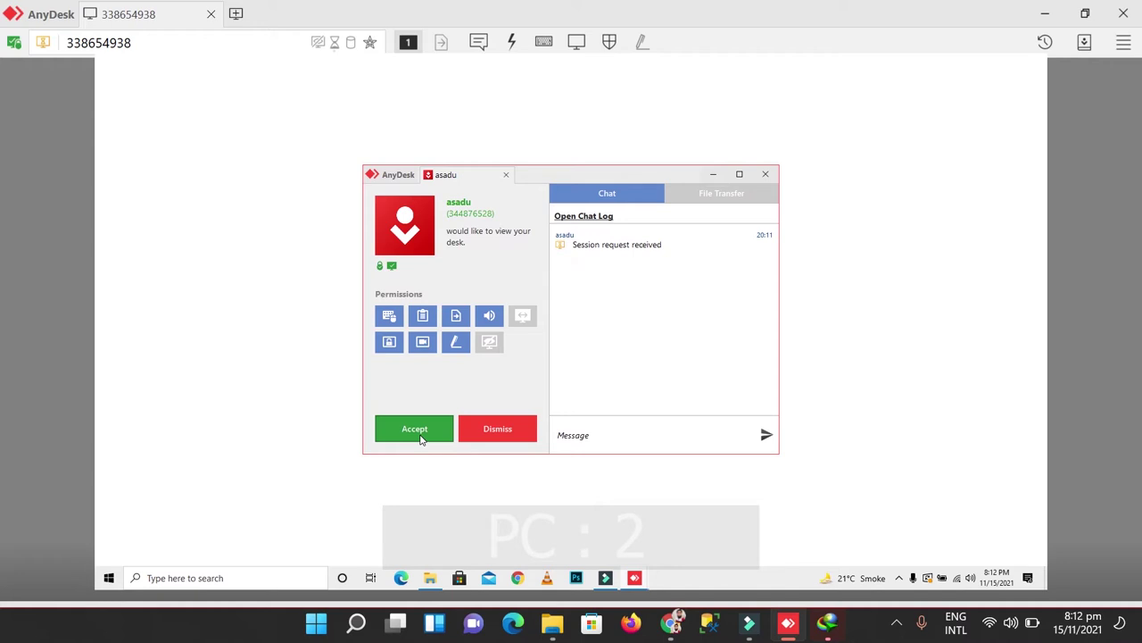
left_click(420, 432)
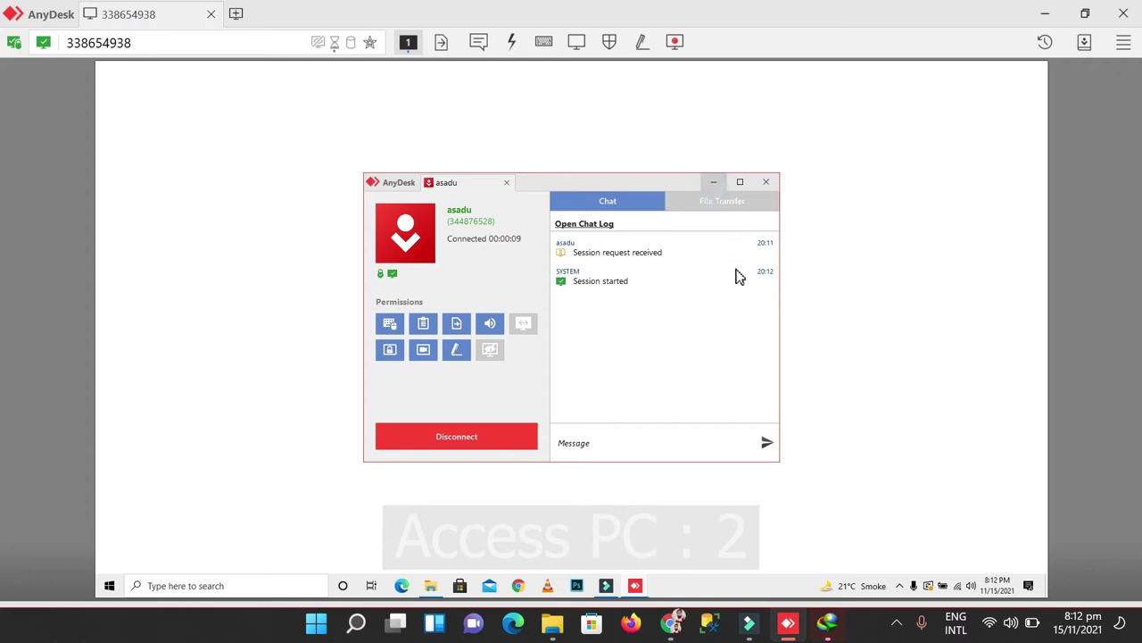
left_click(765, 182)
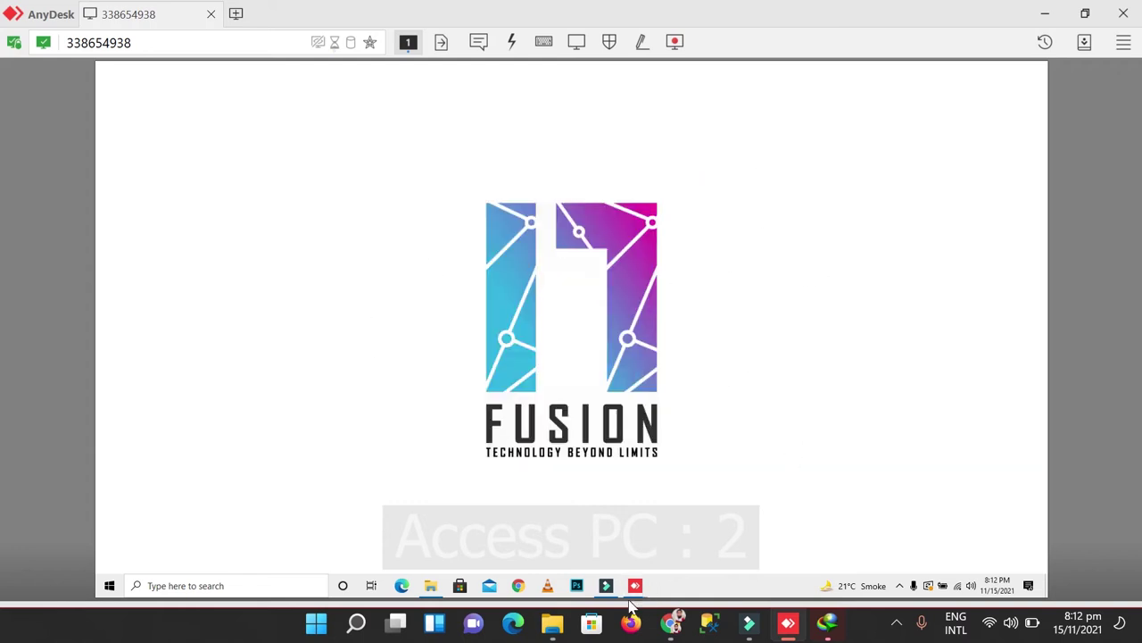
mouse_move(641, 594)
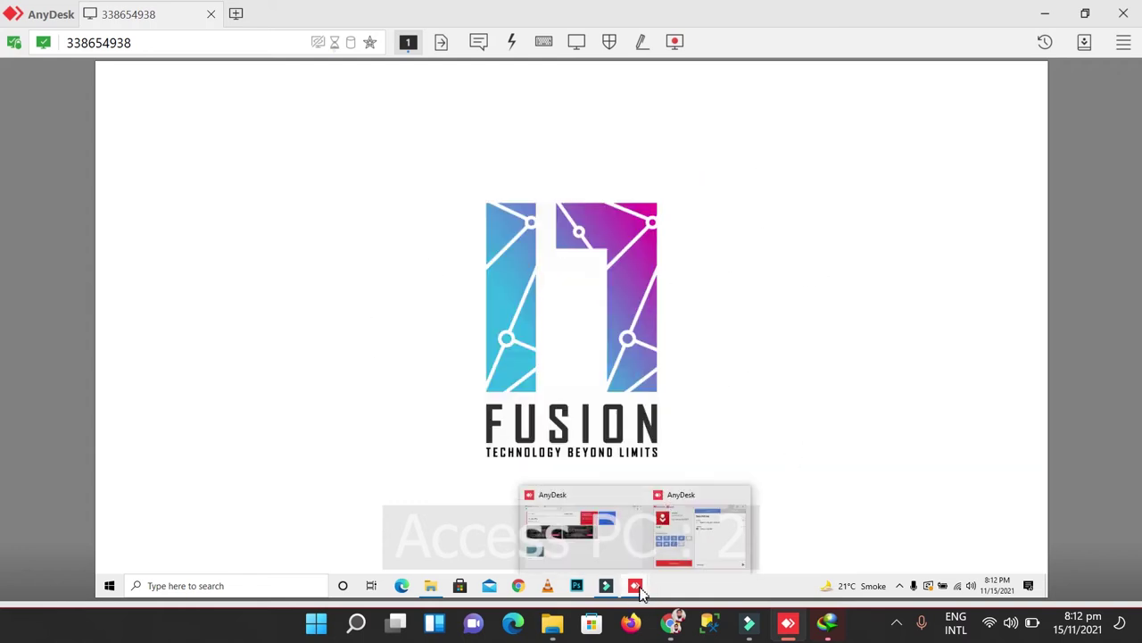
left_click(676, 527)
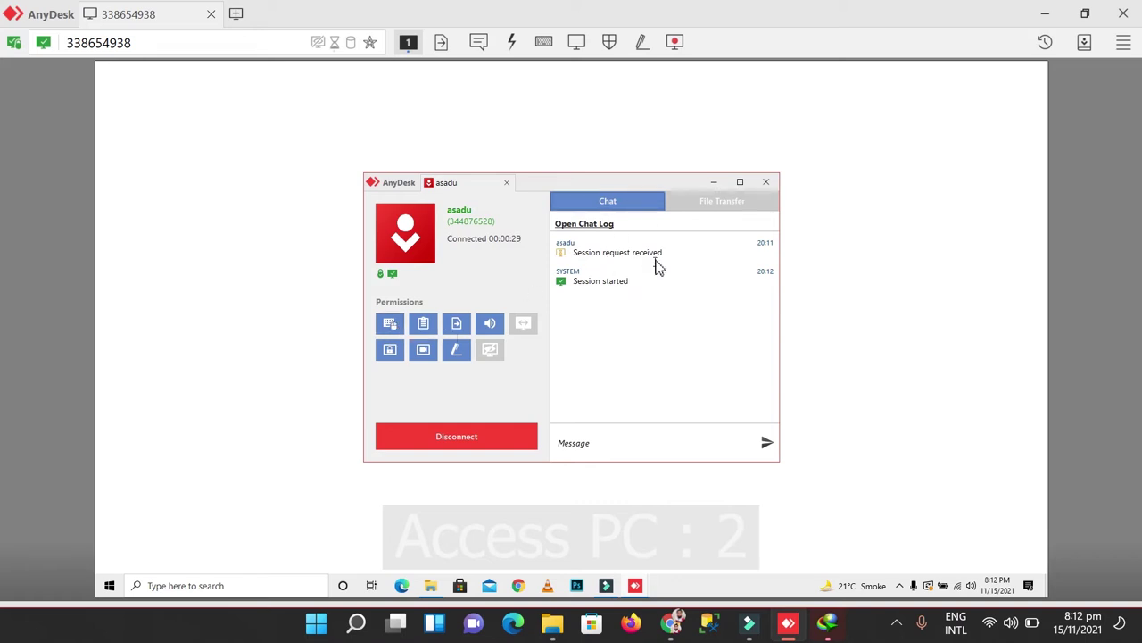
Step: Exchange 'hi system 2' and 'hi system 1' in session chat, then disallow remote keyboard and mouse control
left_click(645, 314)
left_click(479, 43)
left_click(488, 473)
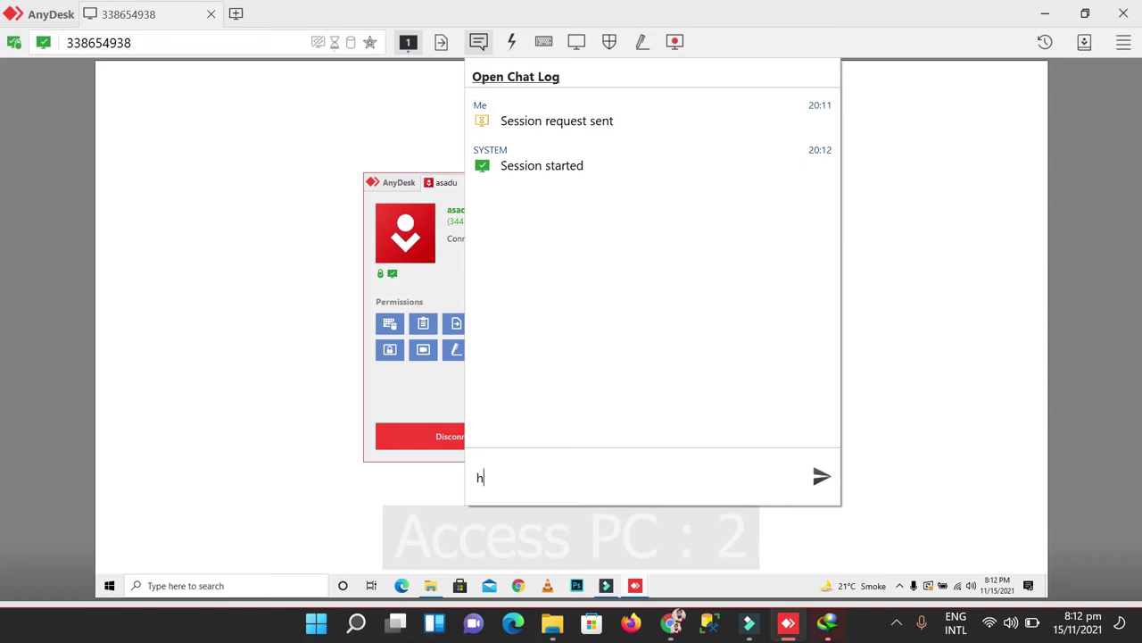
type("system 2")
left_click(669, 269)
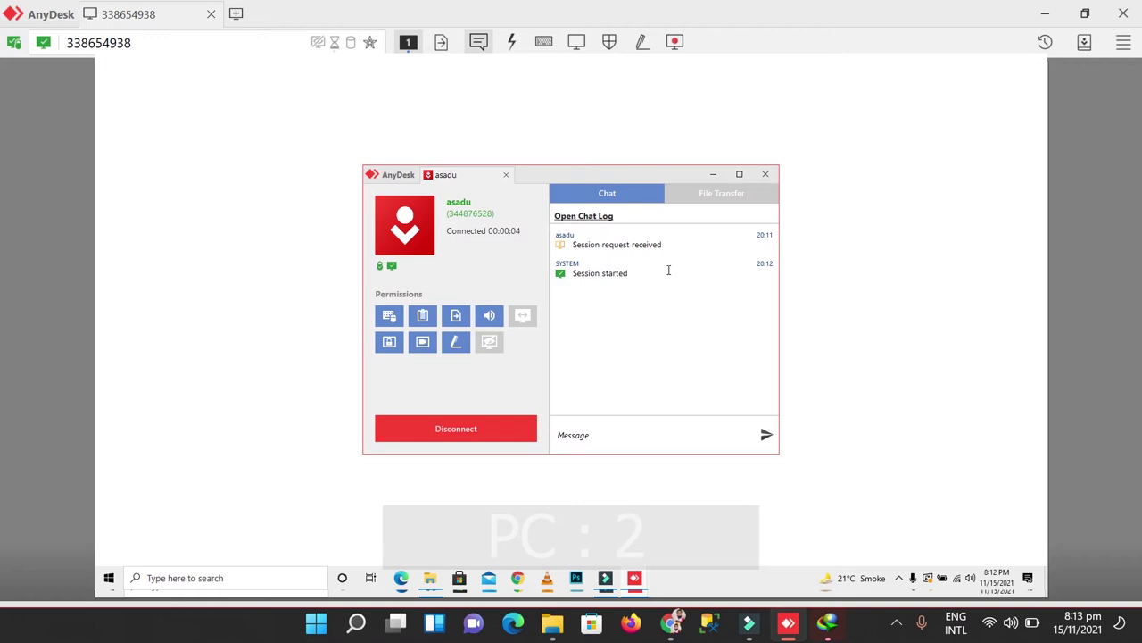
left_click(623, 439)
key("Return")
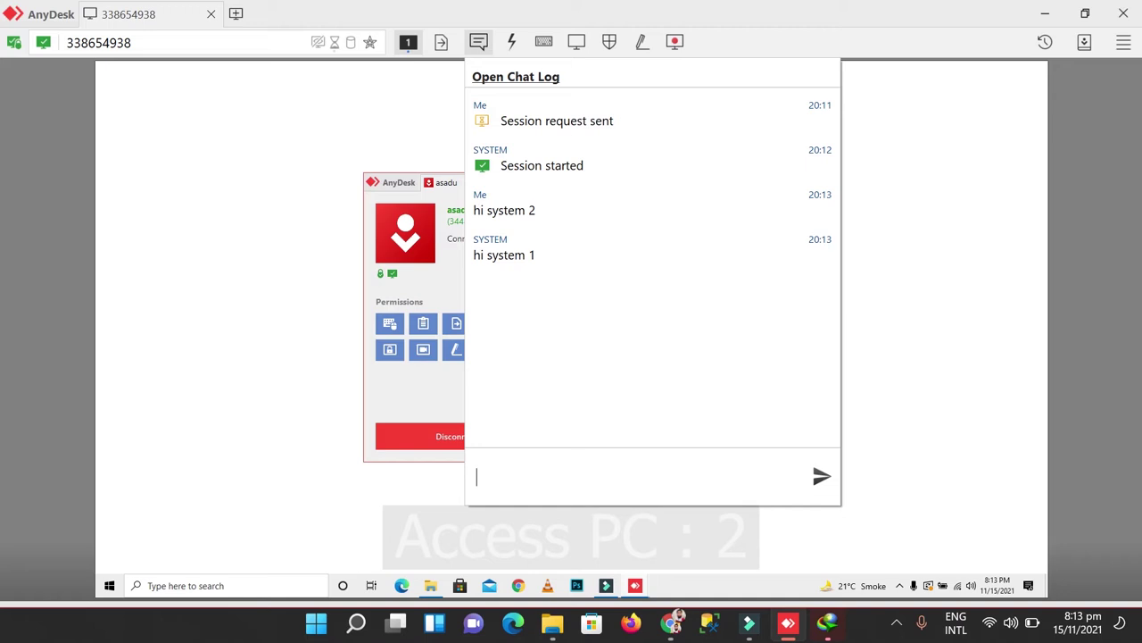
left_click(342, 116)
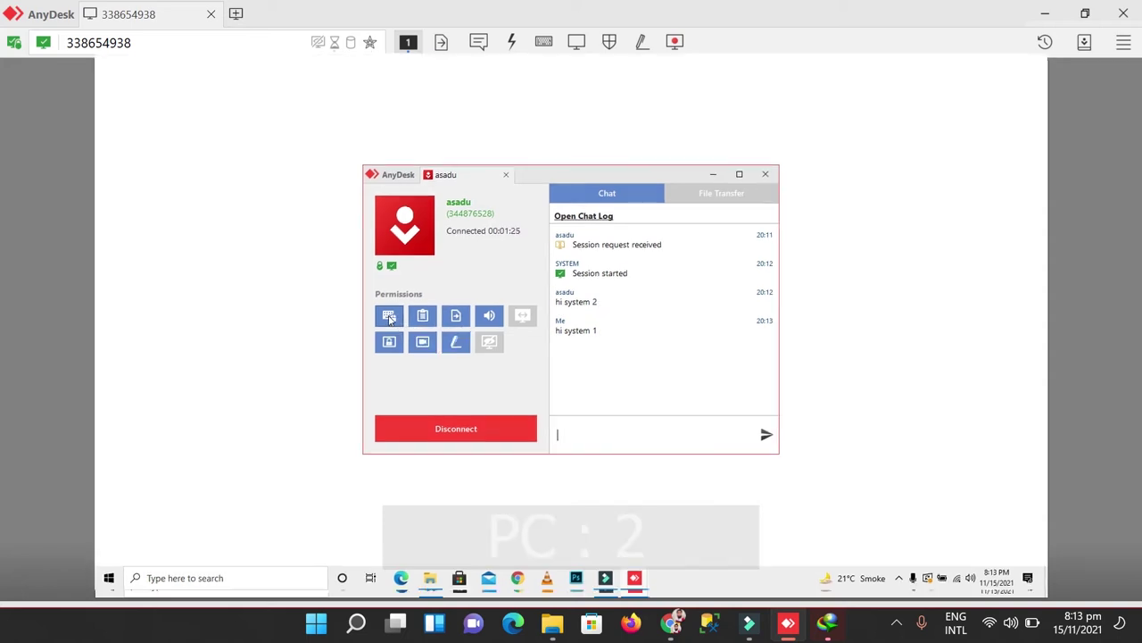
left_click(389, 319)
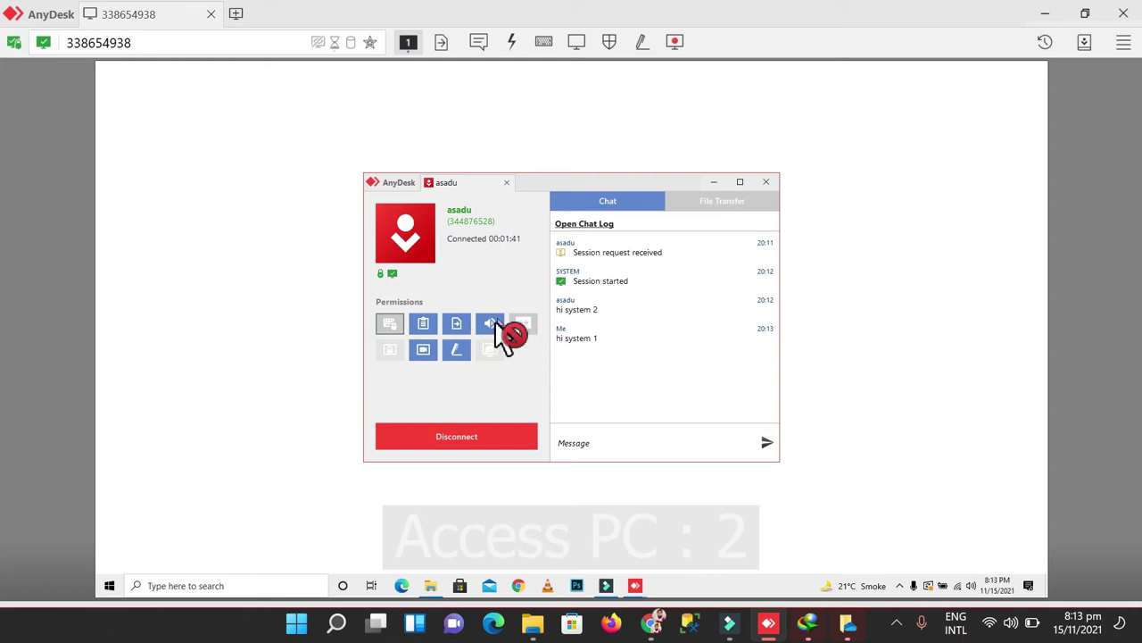
Step: Try toggling clipboard, sound and other blocked permissions, then show the remote PC's AnyDesk home screen
left_click(426, 322)
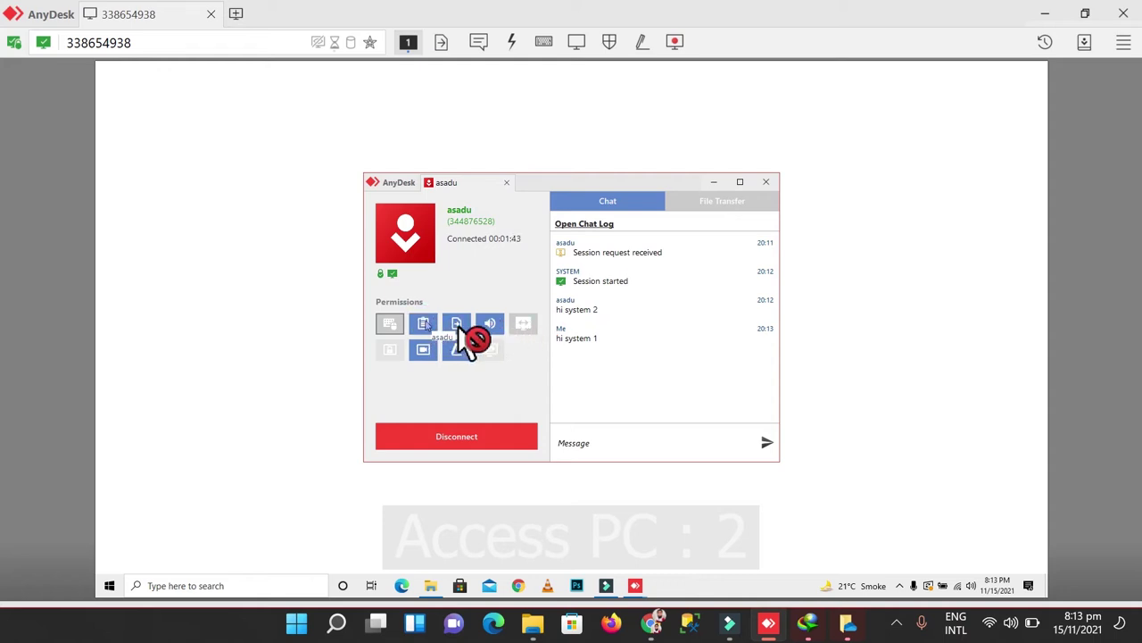
left_click(457, 348)
left_click(489, 323)
left_click(423, 349)
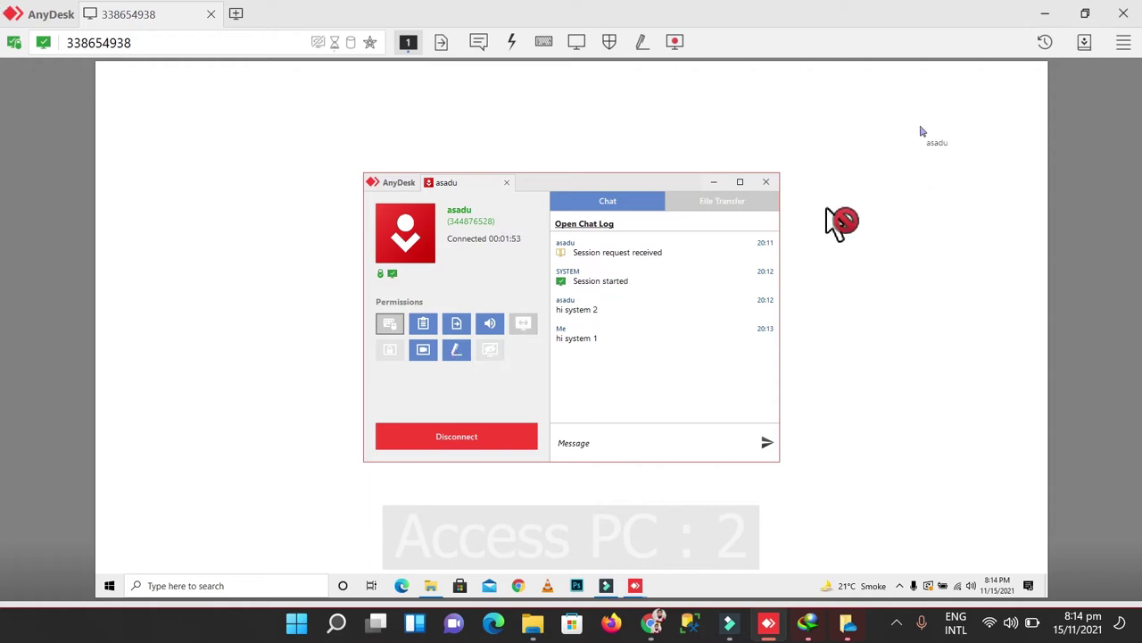
left_click(798, 214)
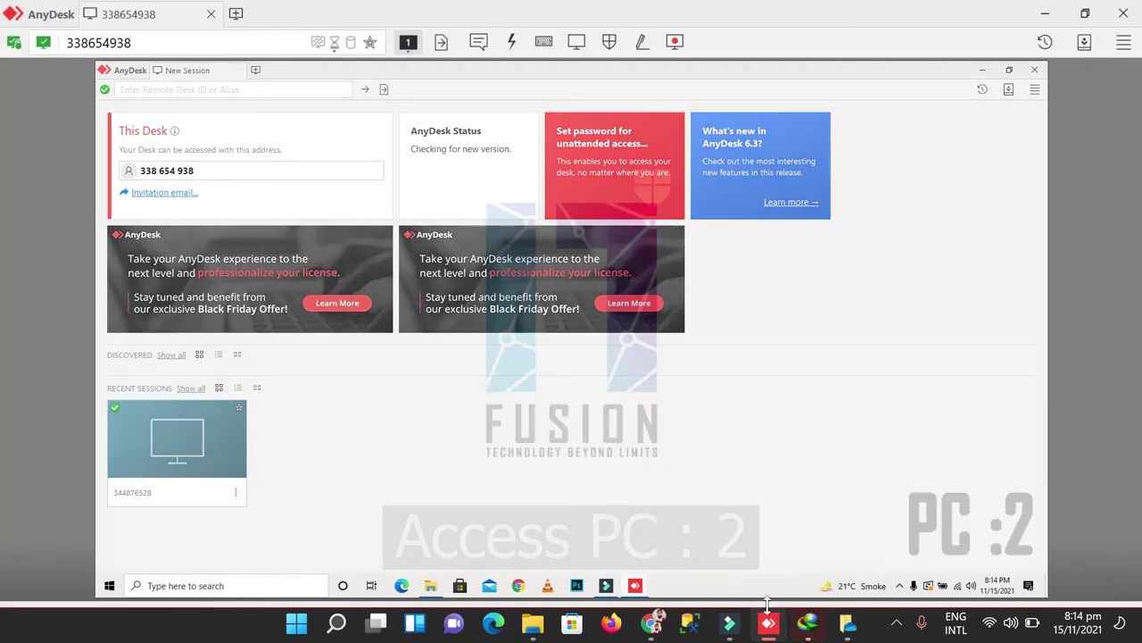
Step: Restore the session window, re-enable remote control and the other disabled permission, then minimize AnyDesk
mouse_move(626, 582)
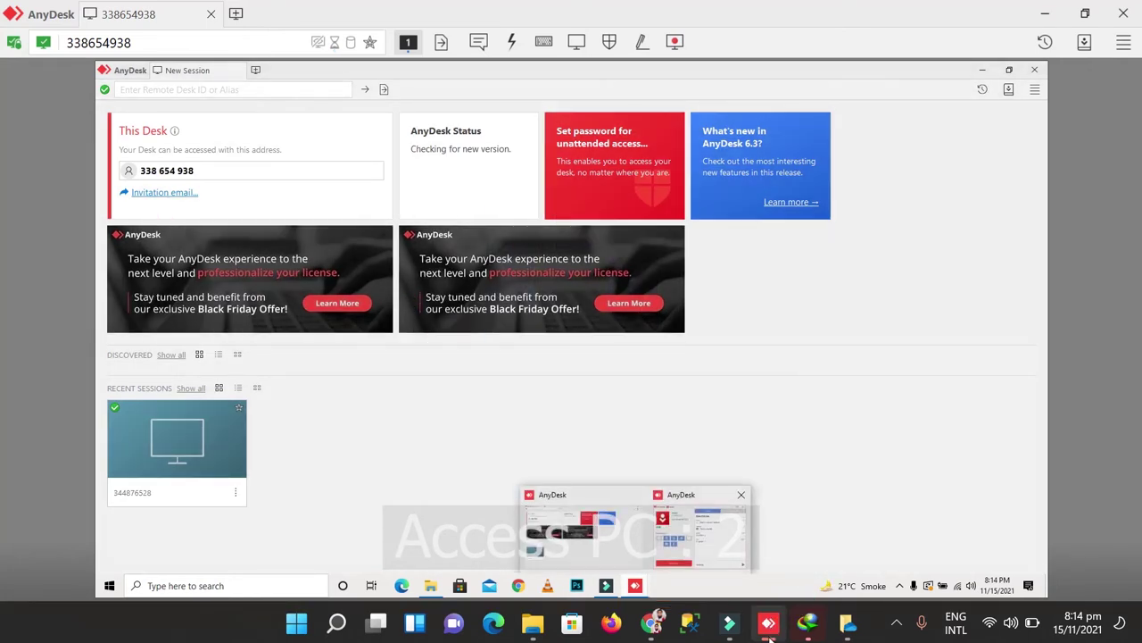
left_click(683, 518)
left_click(389, 315)
left_click(389, 342)
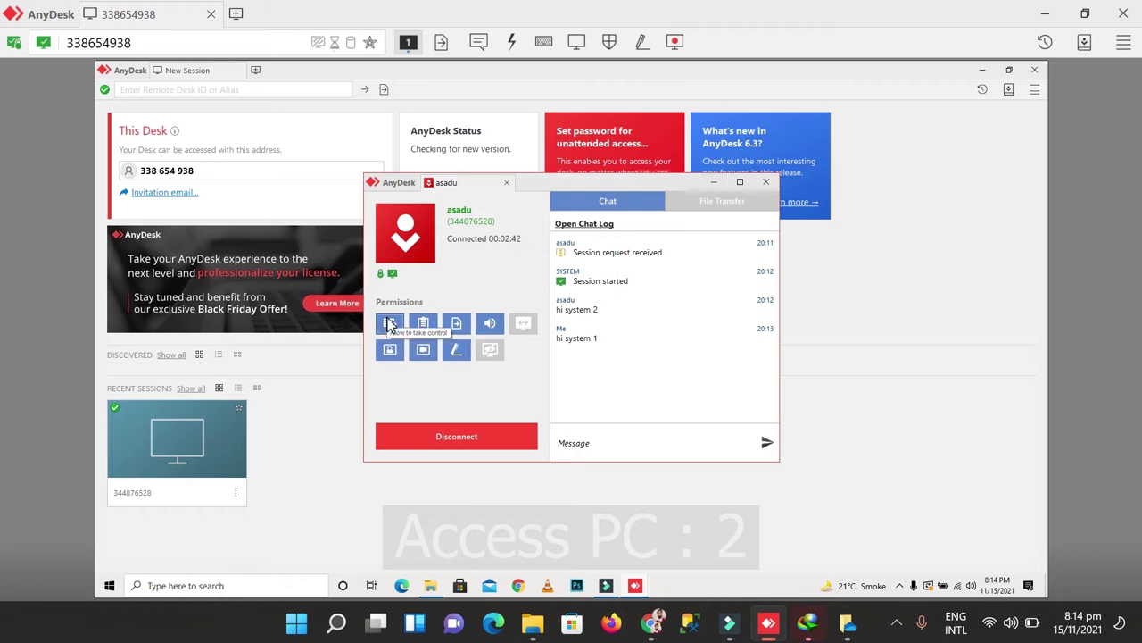
left_click(390, 324)
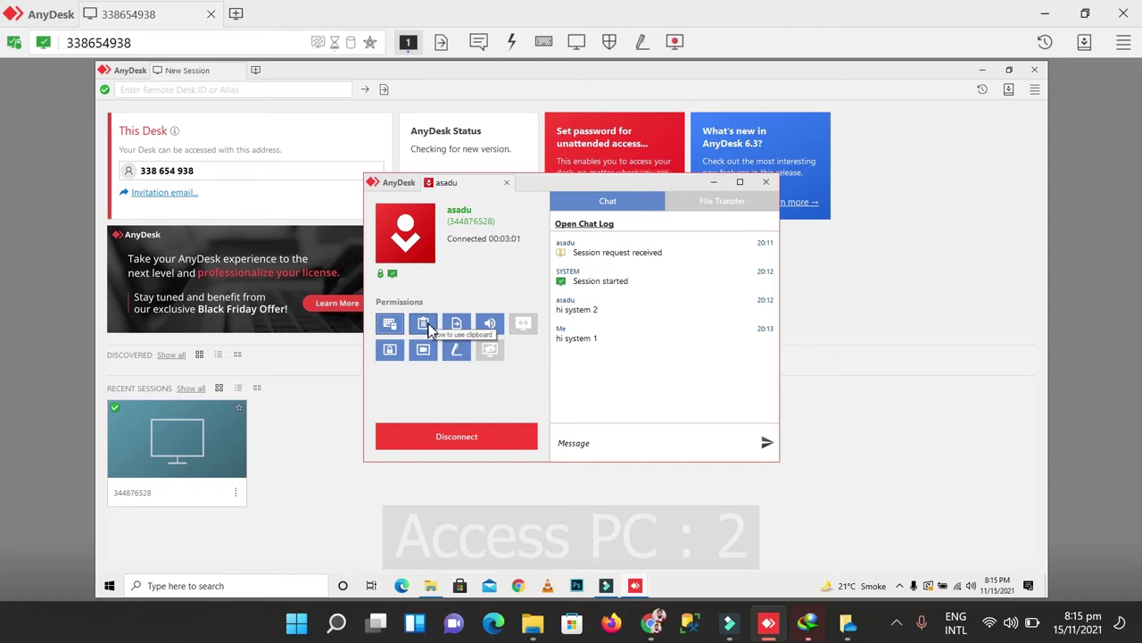
left_click(1043, 15)
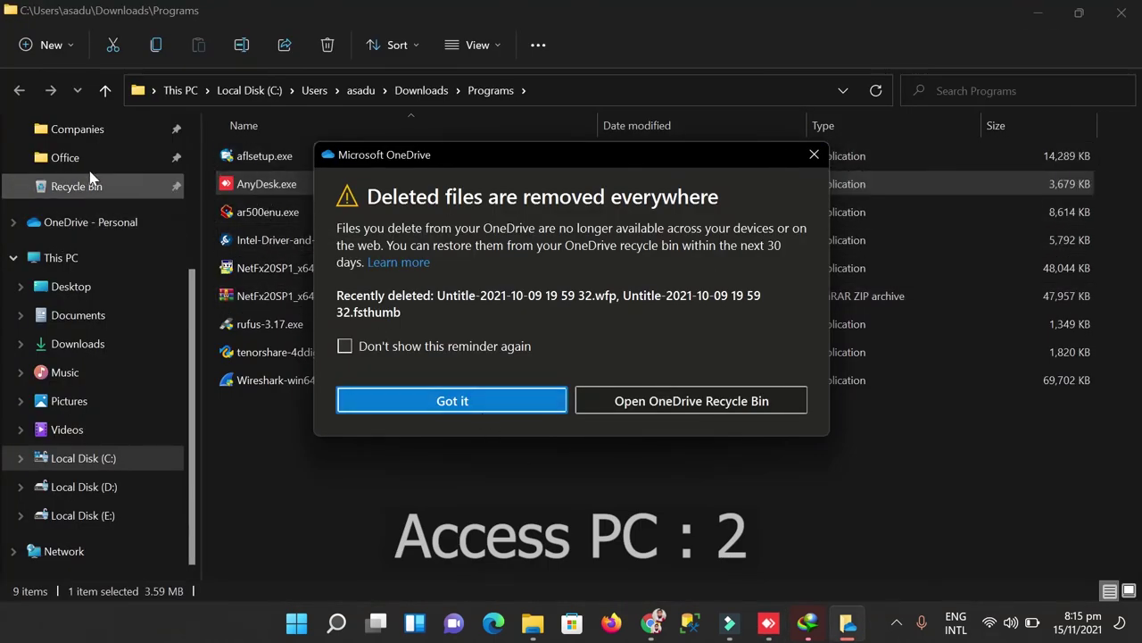
Step: Copy aflsetup.exe from the local Programs folder and return to the AnyDesk remote session
left_click(264, 166)
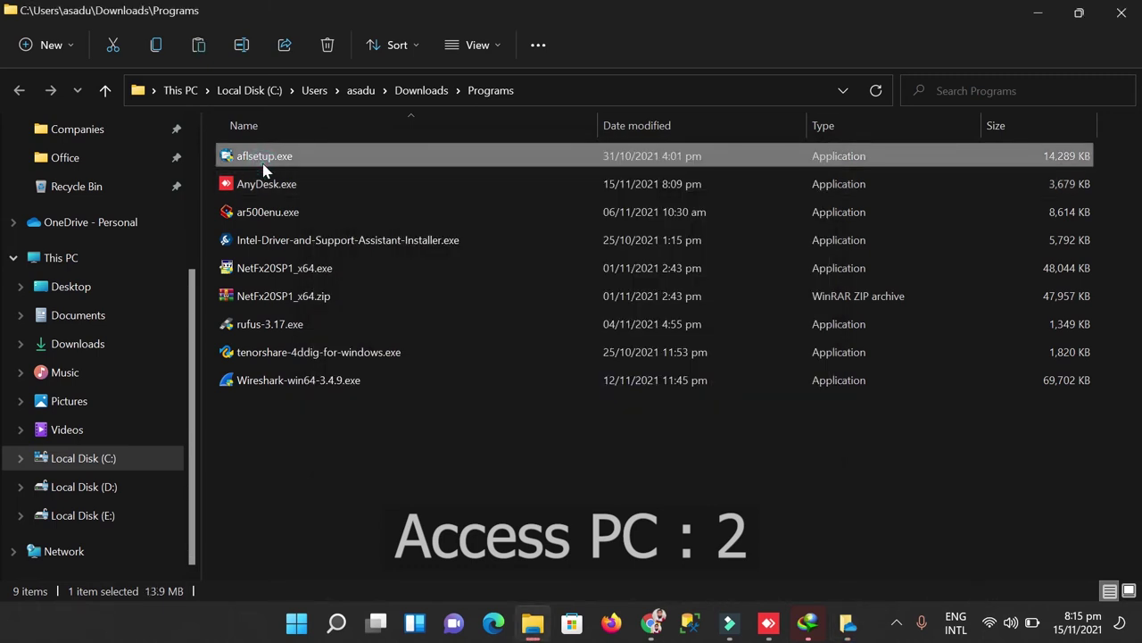
left_click(777, 627)
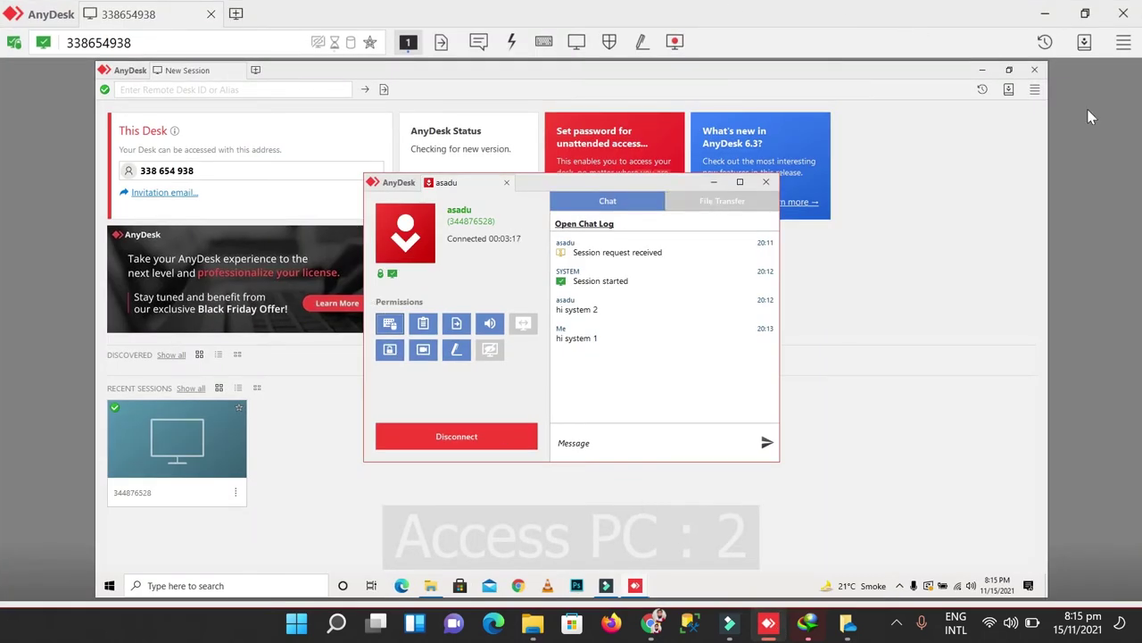
left_click(984, 73)
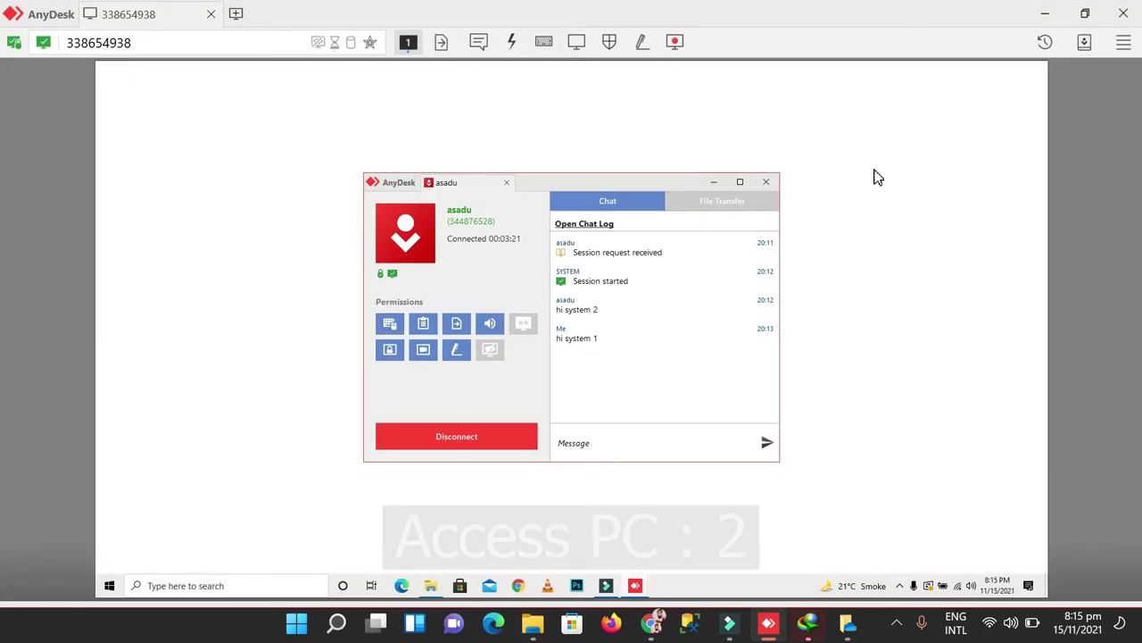
Step: Paste aflsetup.exe onto the remote PC's Local Disk (E:), then cancel the copy partway
left_click(714, 182)
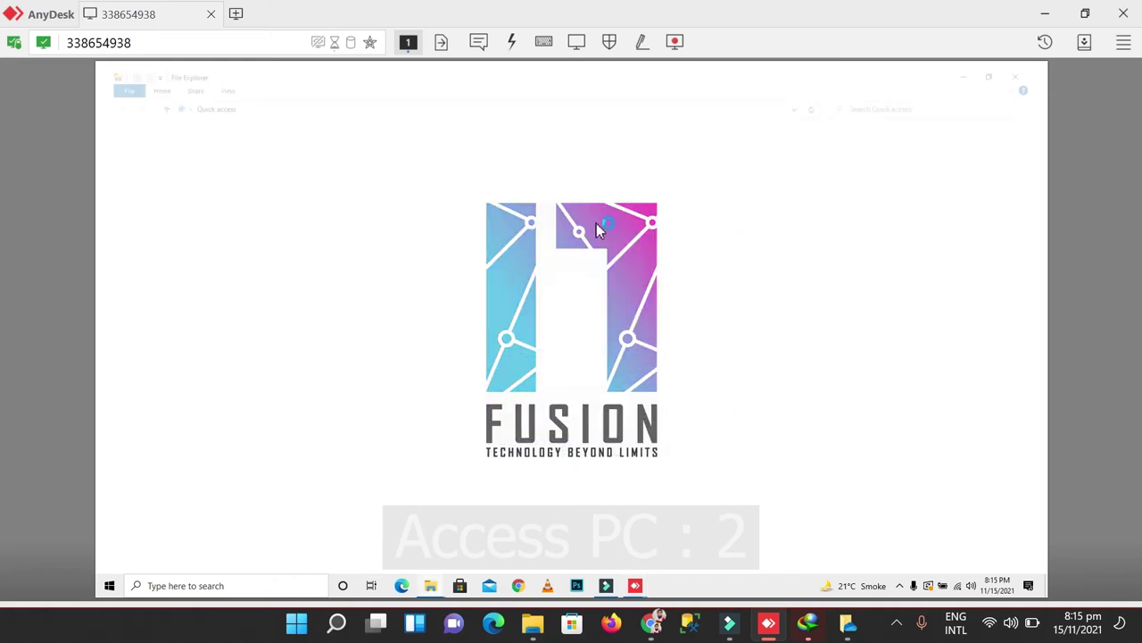
left_click(162, 426)
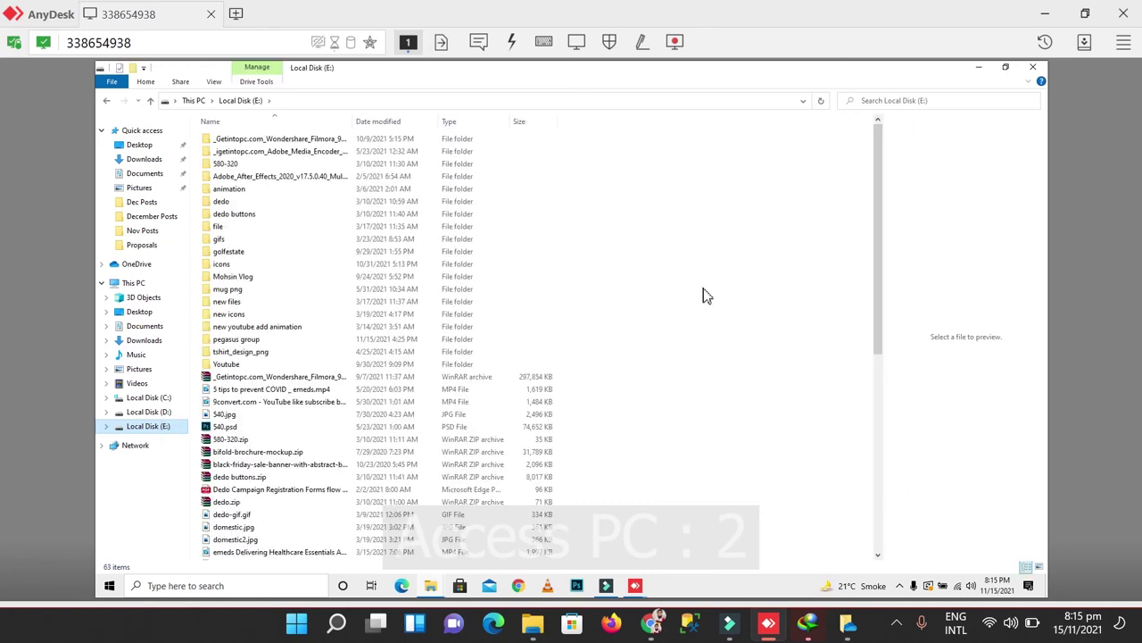
left_click(772, 257)
key("ctrl+v")
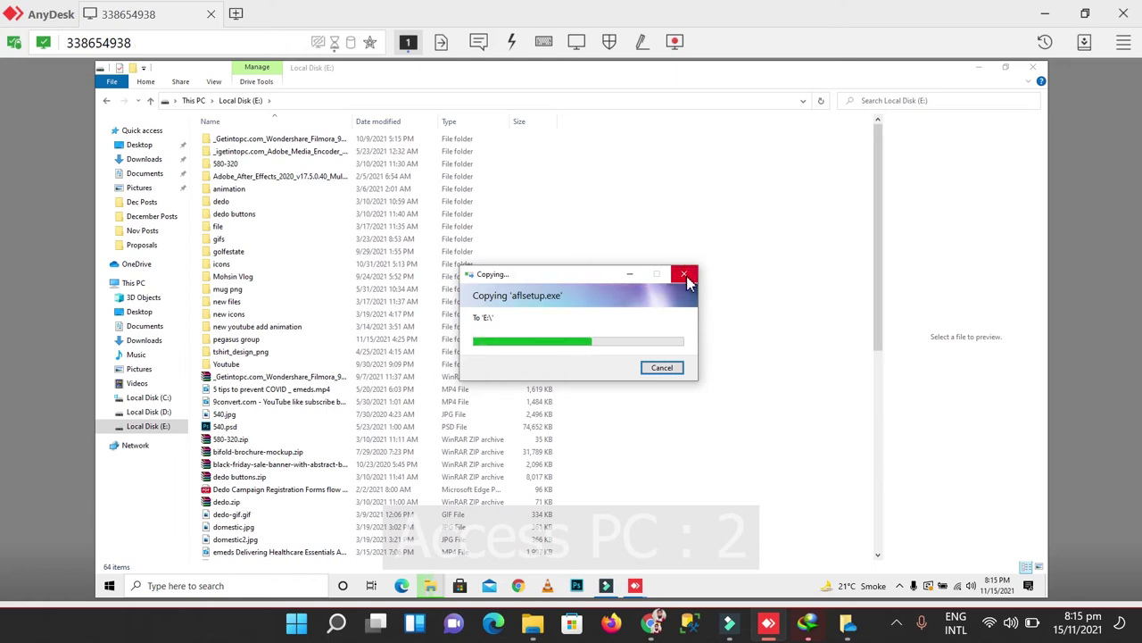
left_click(663, 370)
Step: Minimize and restore the AnyDesk remote view twice from the taskbar
left_click(768, 629)
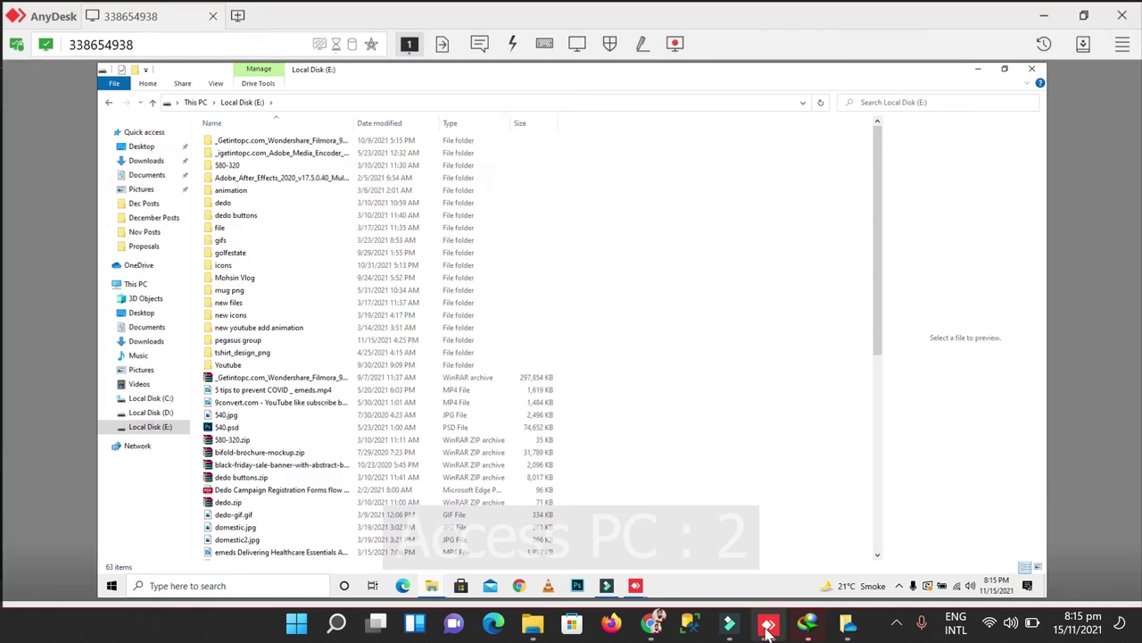
left_click(768, 629)
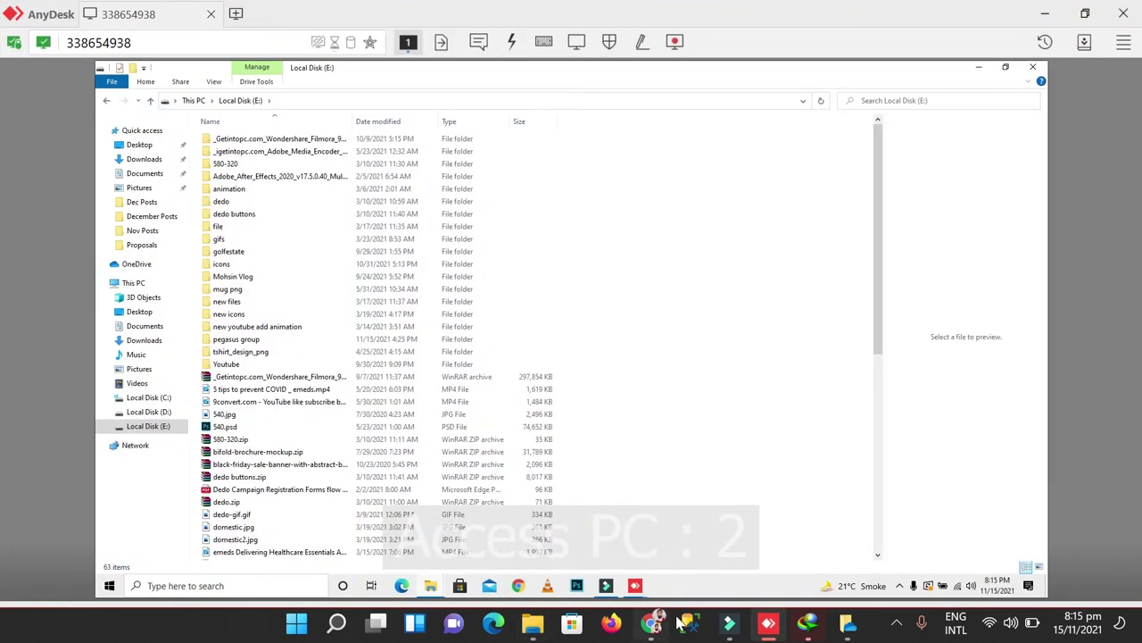
left_click(770, 627)
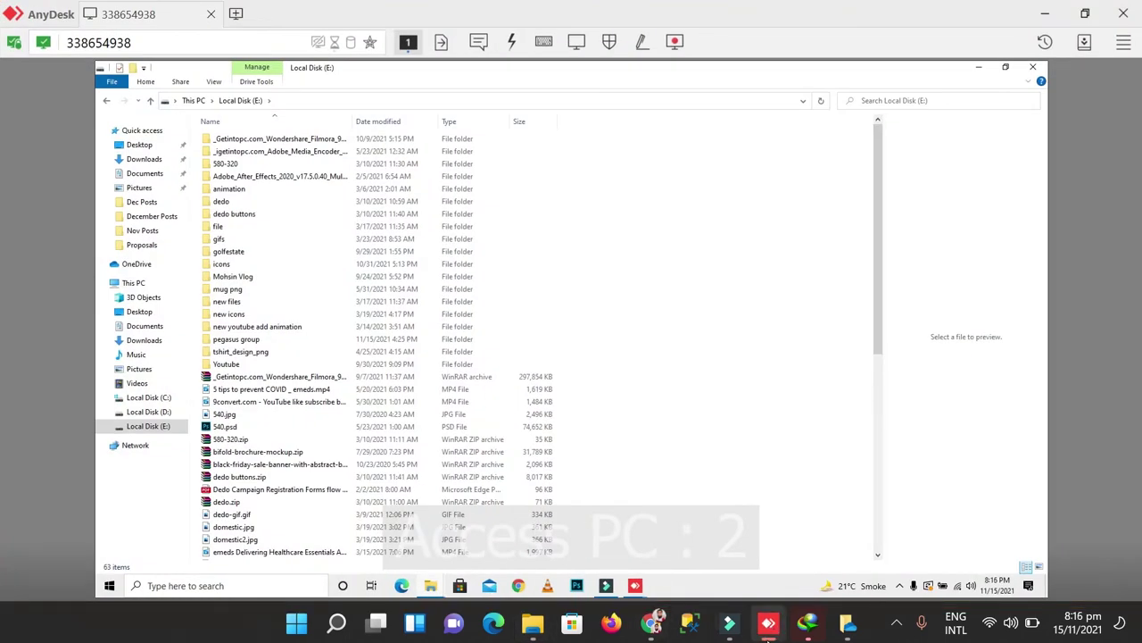
left_click(768, 627)
Step: Check the remote E: drive's folder menu for paste, then minimise AnyDesk to the local Programs folder
left_click(769, 628)
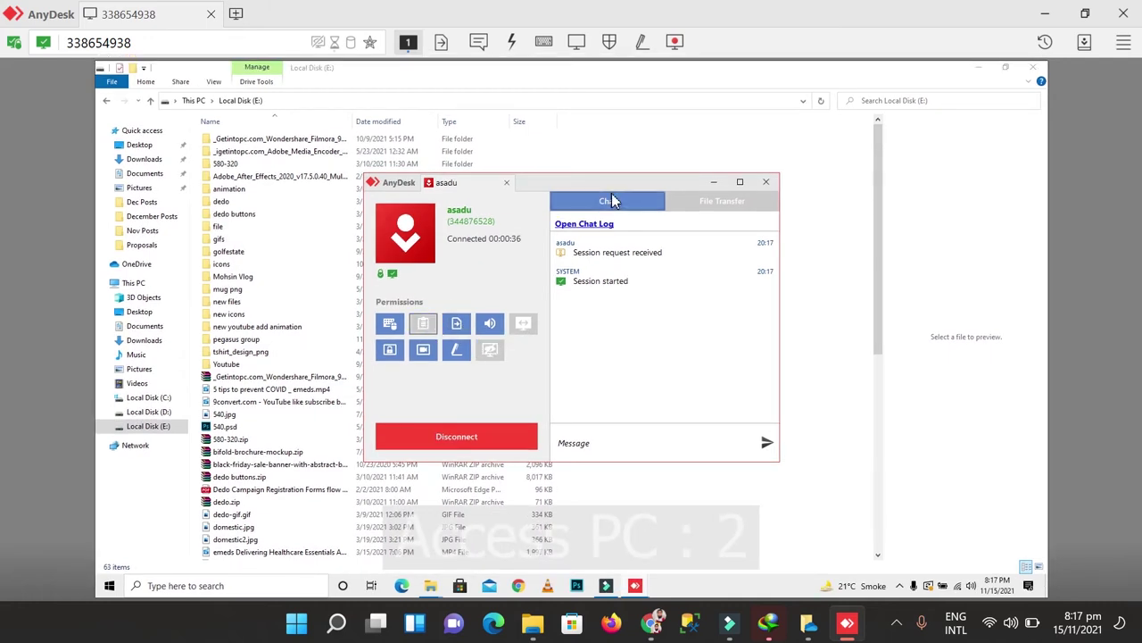
left_click(715, 182)
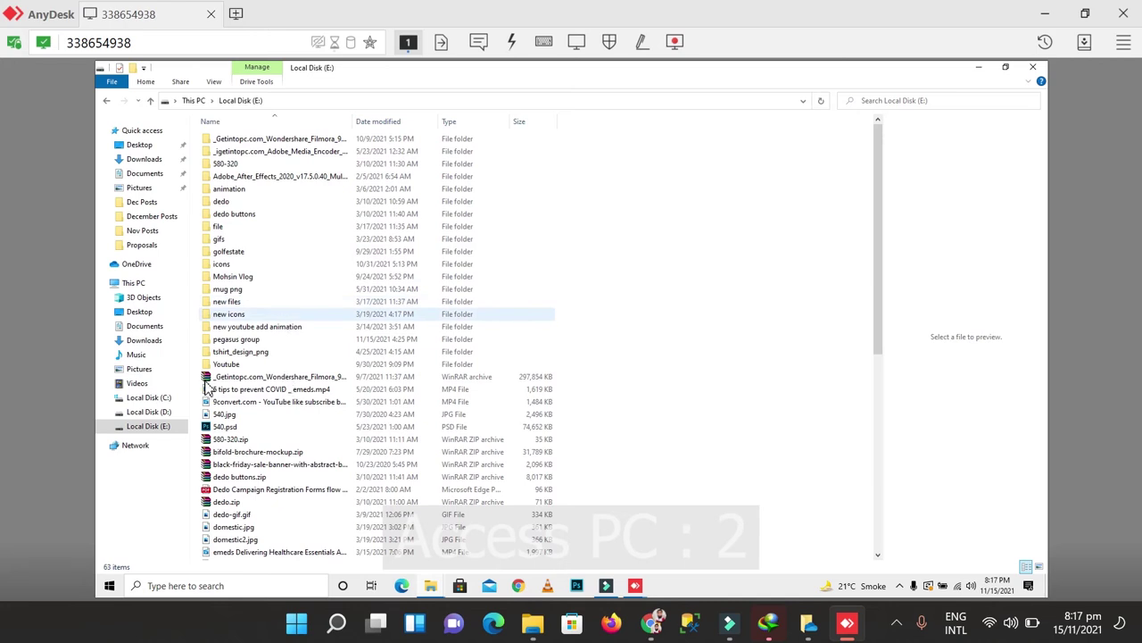
left_click_drag(881, 279, 826, 474)
left_click(726, 434)
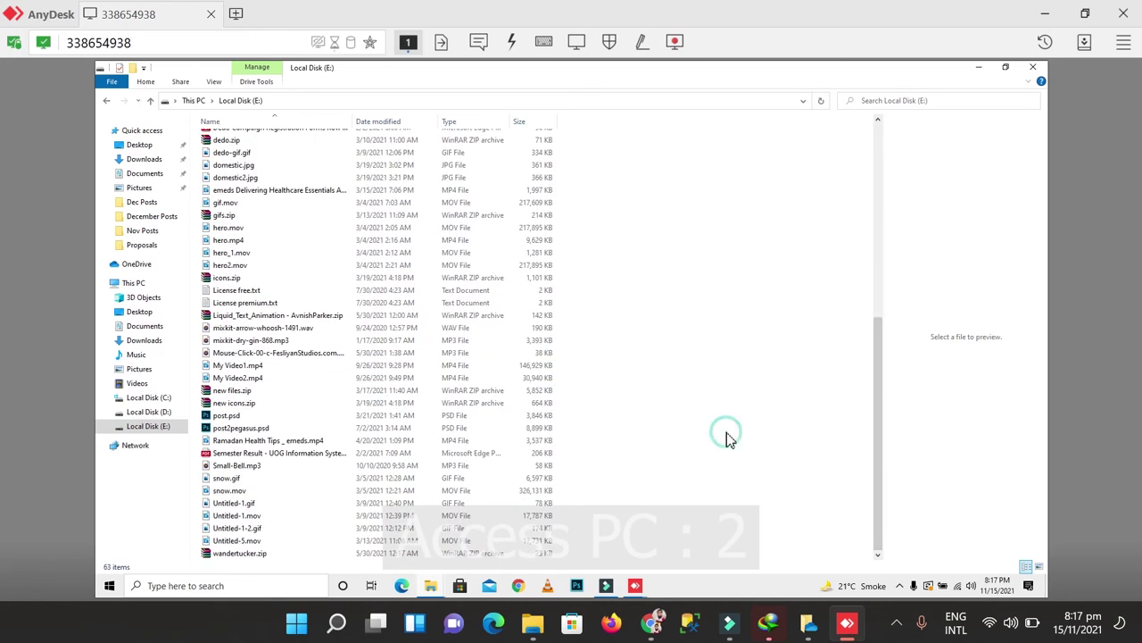
right_click(726, 434)
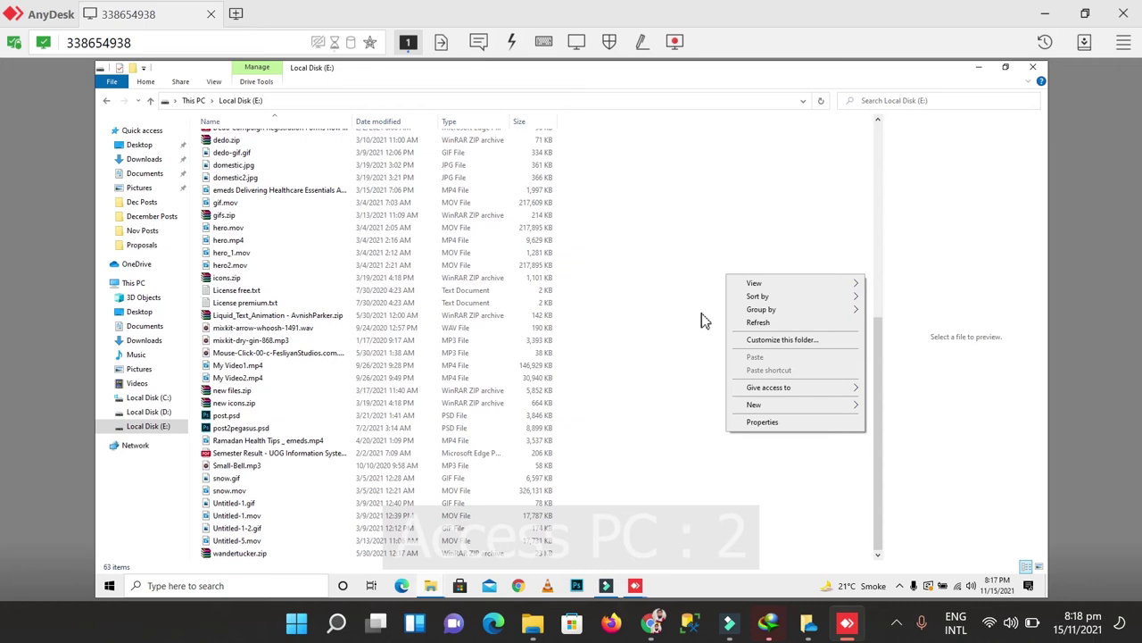
left_click(700, 325)
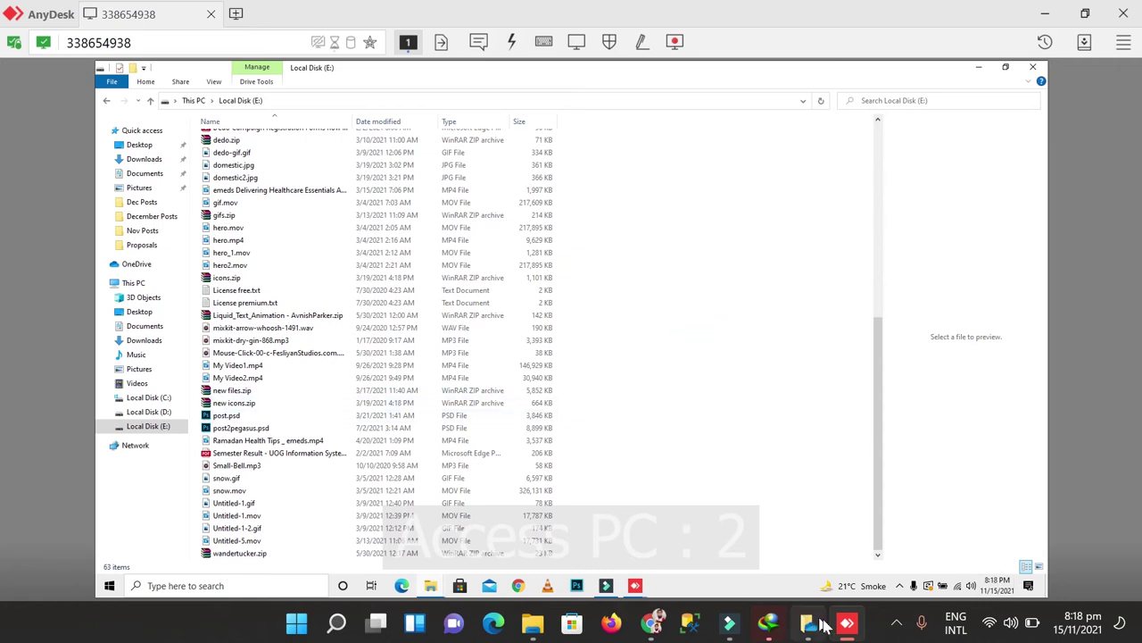
left_click(846, 628)
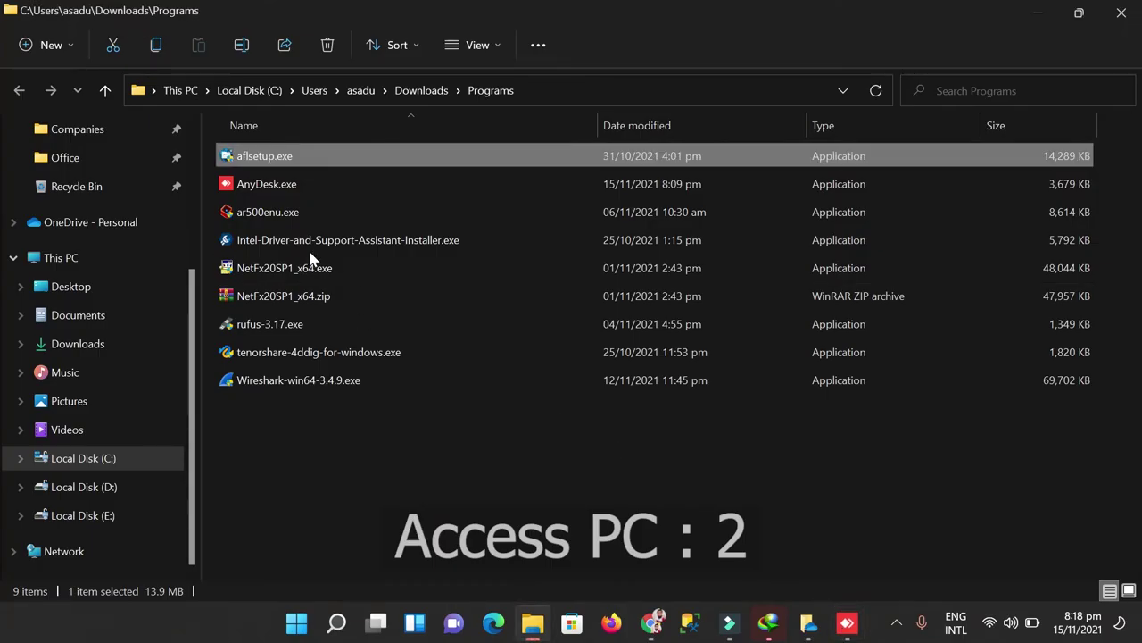
Step: Copy aflsetup.exe to the clipboard and switch back to the AnyDesk remote session
left_click(264, 156)
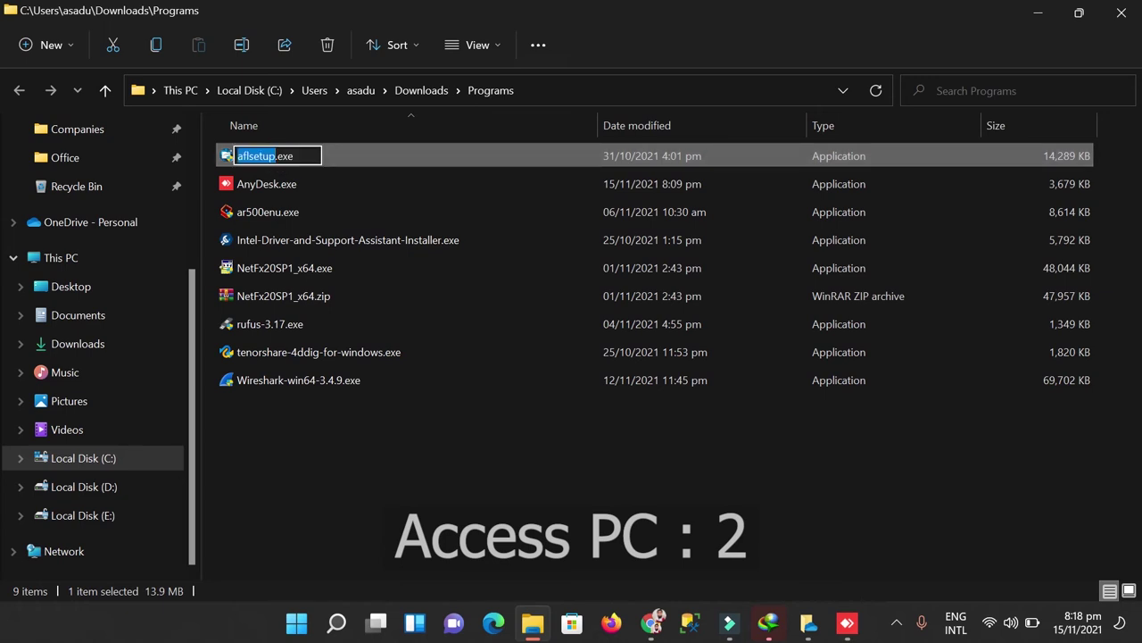
double_click(401, 153)
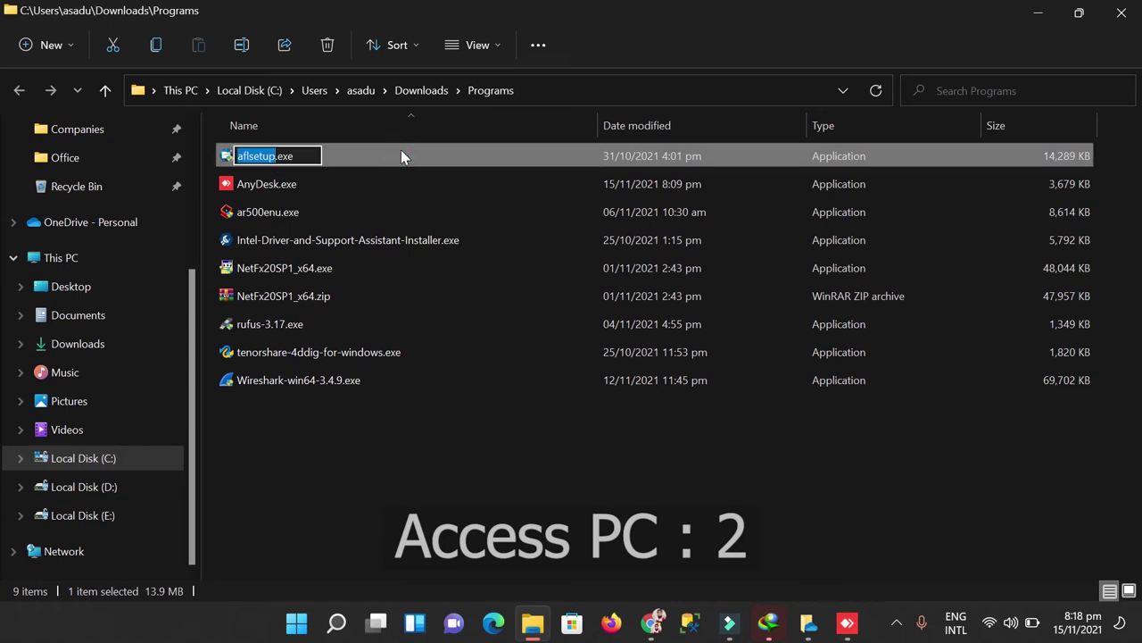
left_click(385, 354)
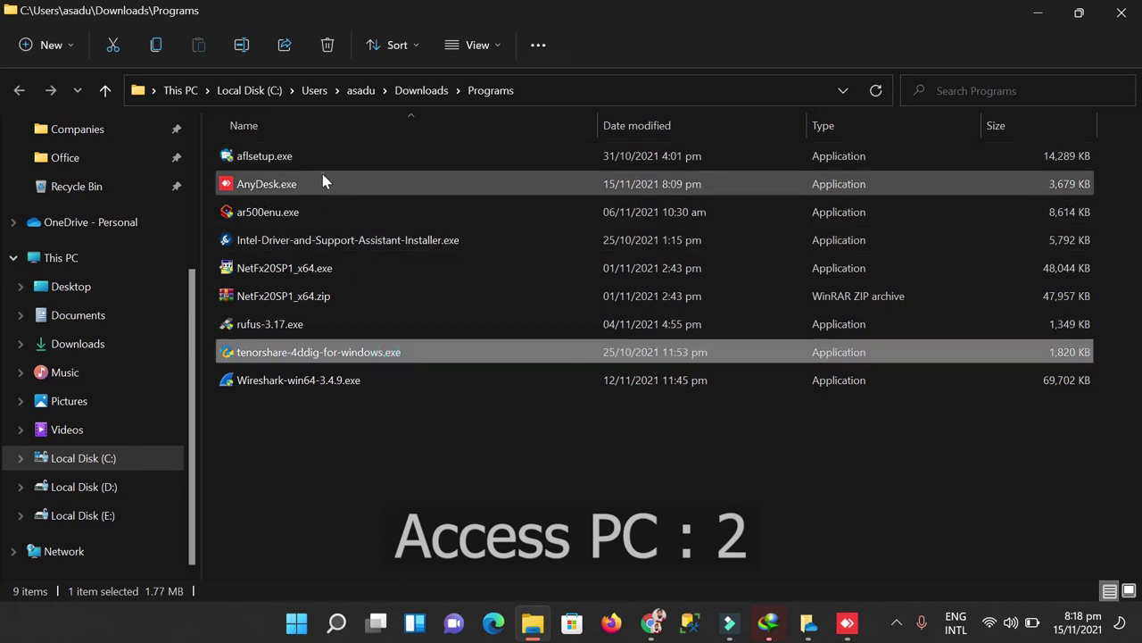
left_click(324, 182)
left_click(311, 154)
key("ctrl+c")
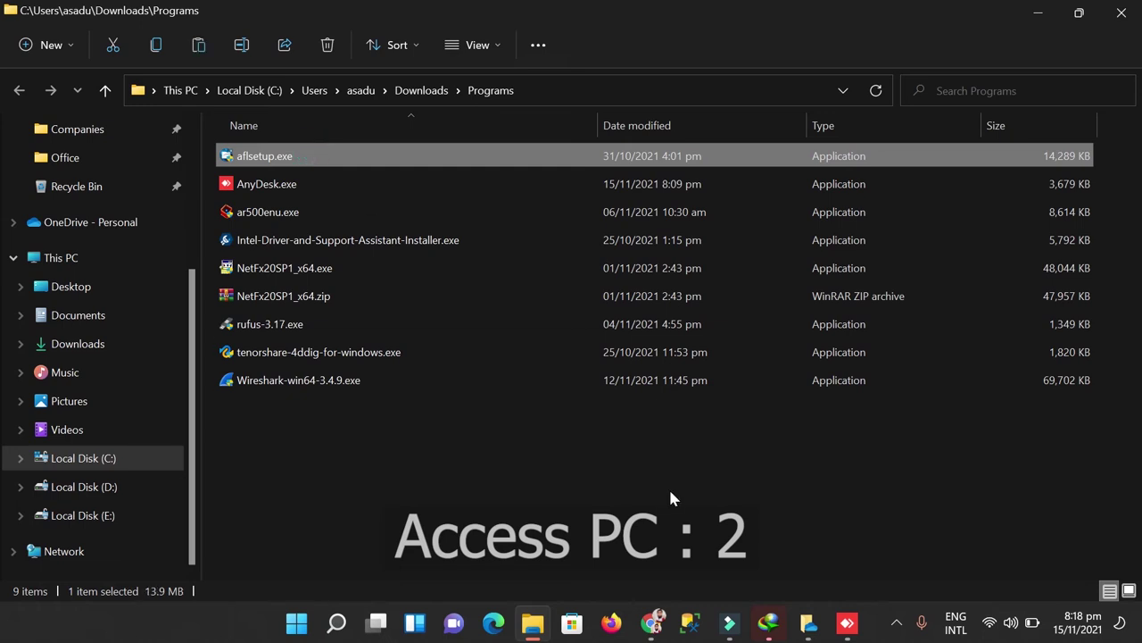
left_click(847, 622)
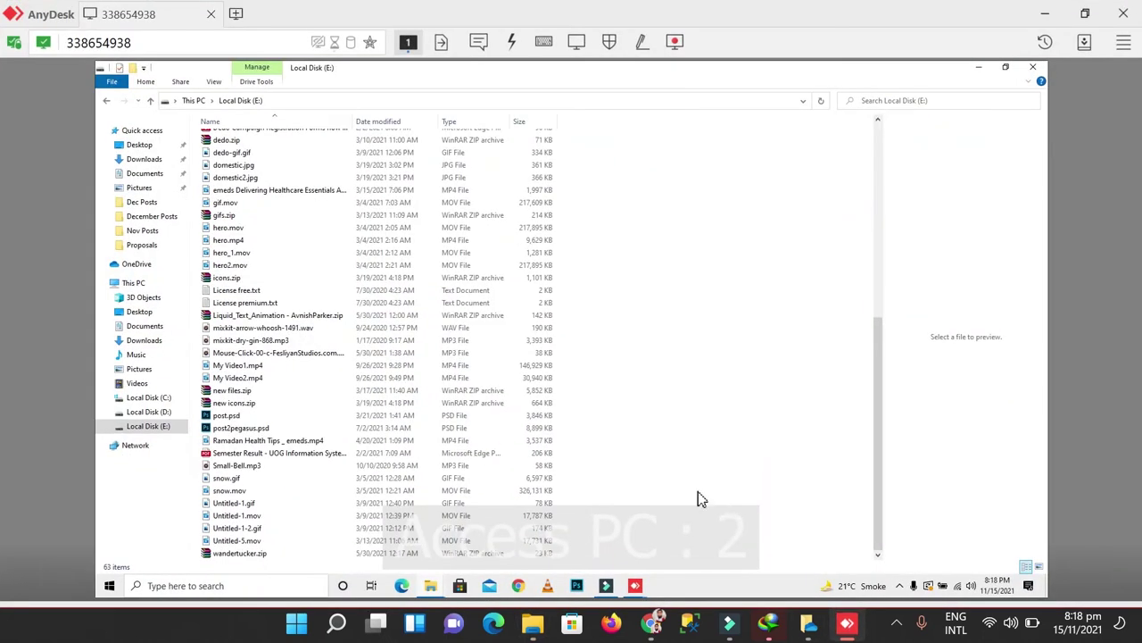
Step: Check that Paste is unavailable in the remote E: folder, then close the remote Local Disk (E:) window
right_click(720, 366)
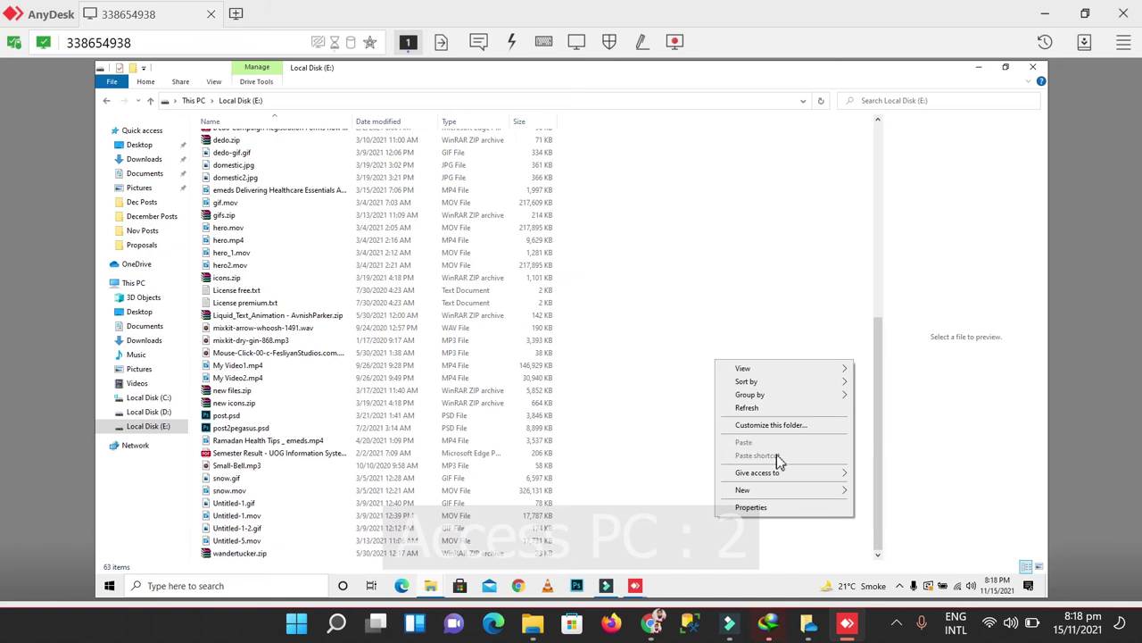
left_click(666, 458)
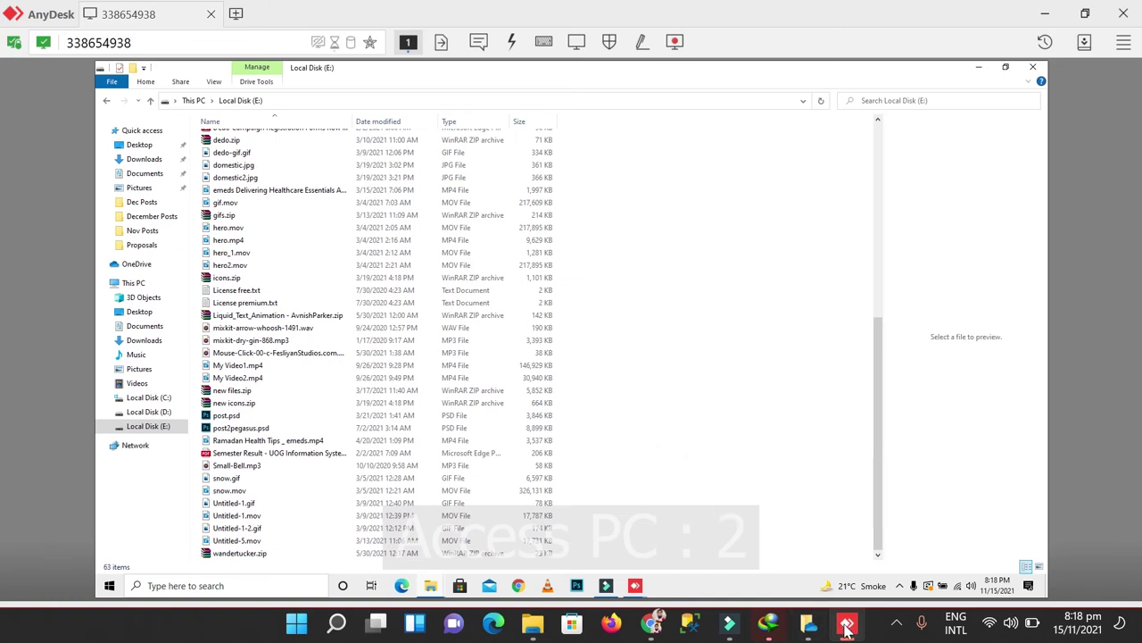
left_click(847, 623)
left_click(847, 623)
left_click(1038, 72)
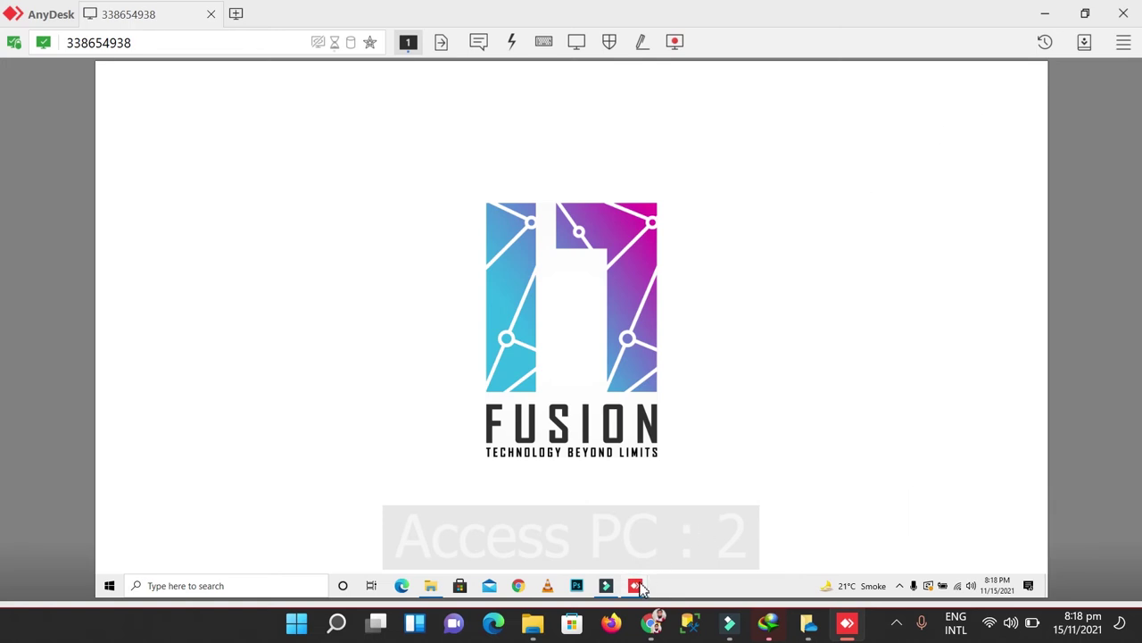
Step: Bring the remote PC's AnyDesk session panel forward from its taskbar preview
mouse_move(641, 586)
left_click(667, 520)
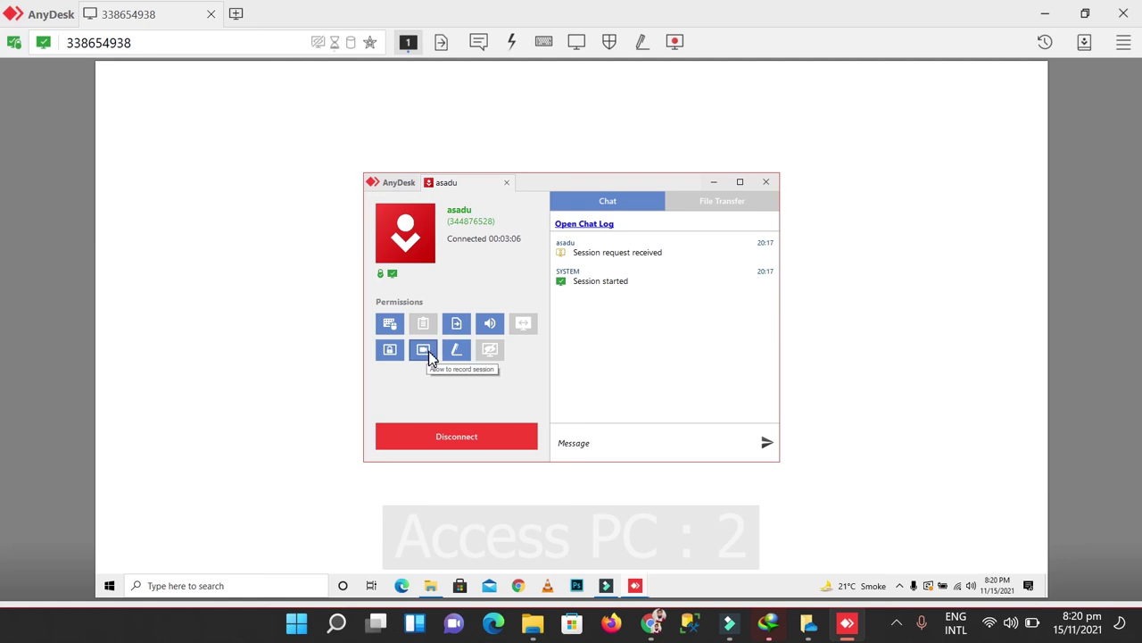
Step: Start a session recording from the AnyDesk toolbar, then stop it again
left_click(674, 45)
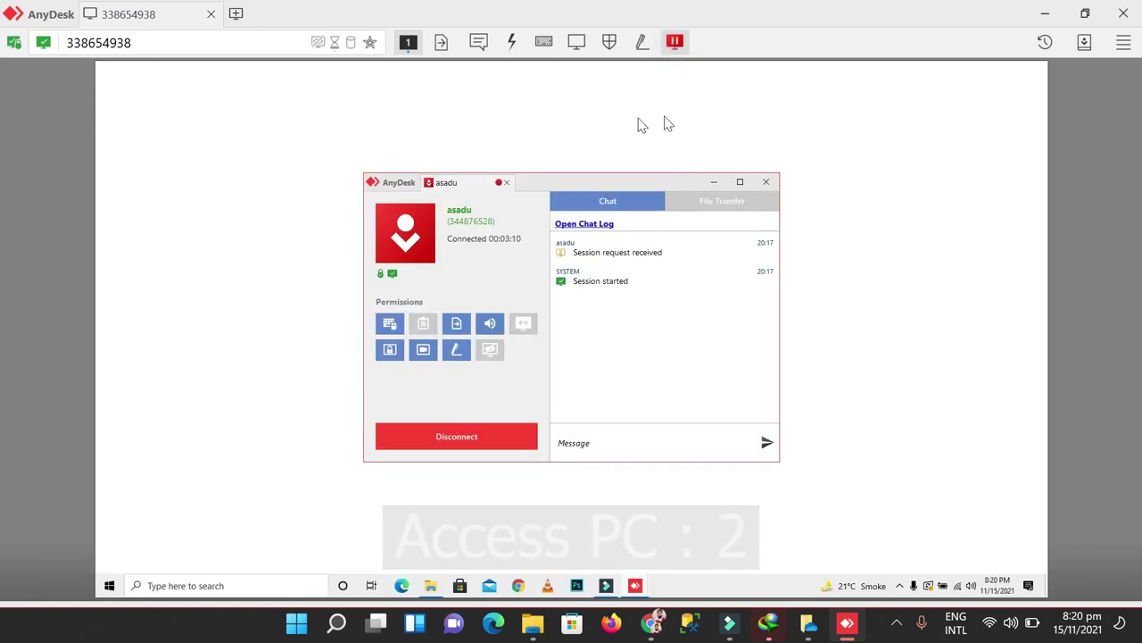
left_click(677, 47)
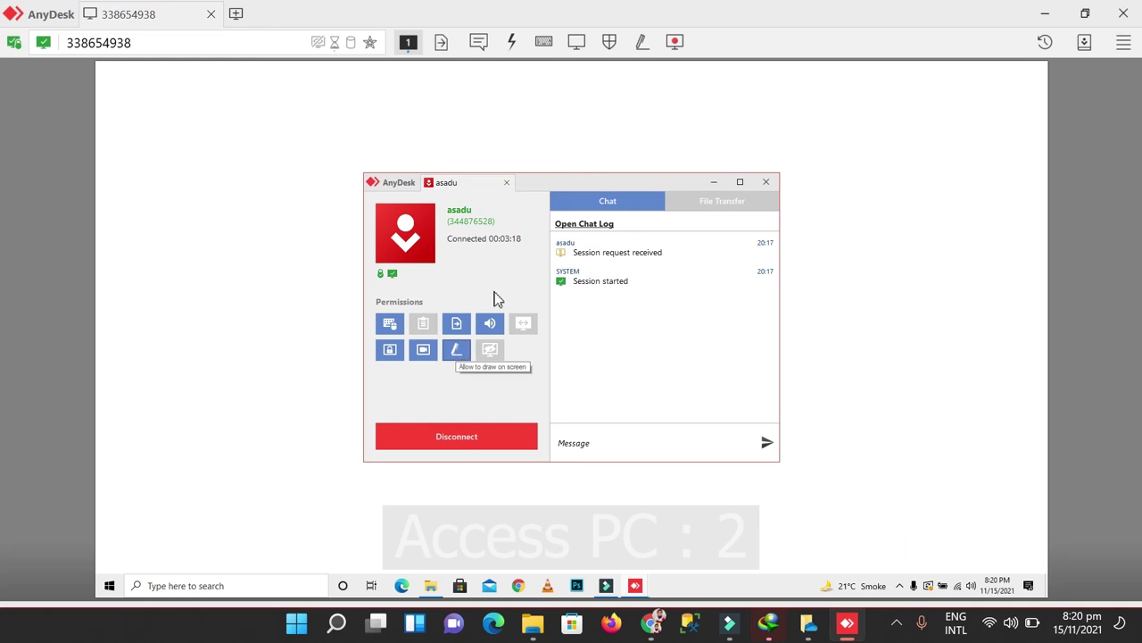
Step: Enable screen drawing, draw a red rectangle at the remote screen's upper right, then erase it
left_click(642, 42)
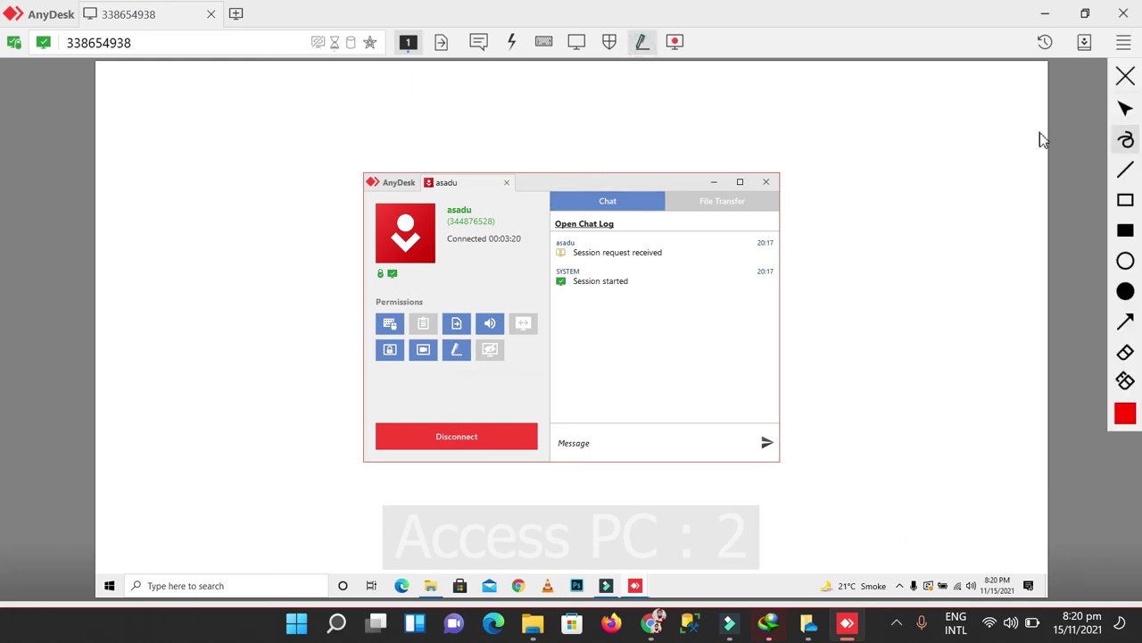
left_click(1126, 200)
left_click_drag(832, 170, 1040, 289)
mouse_move(1125, 203)
left_mouse_down()
mouse_move(931, 203)
mouse_move(994, 173)
mouse_move(1125, 199)
left_mouse_up()
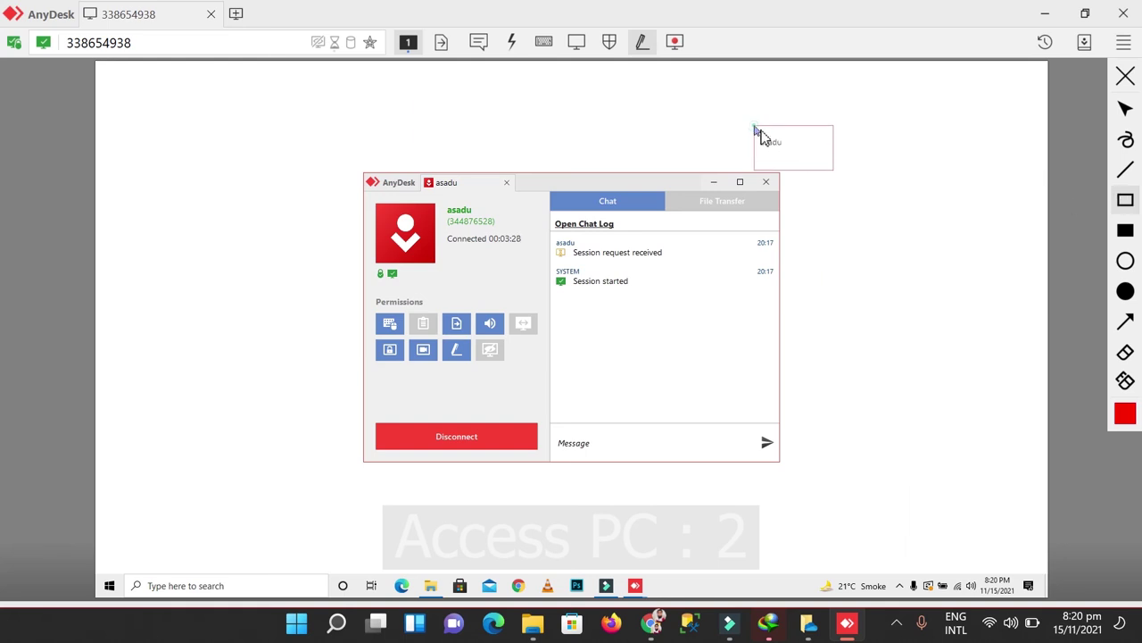
left_click(1124, 109)
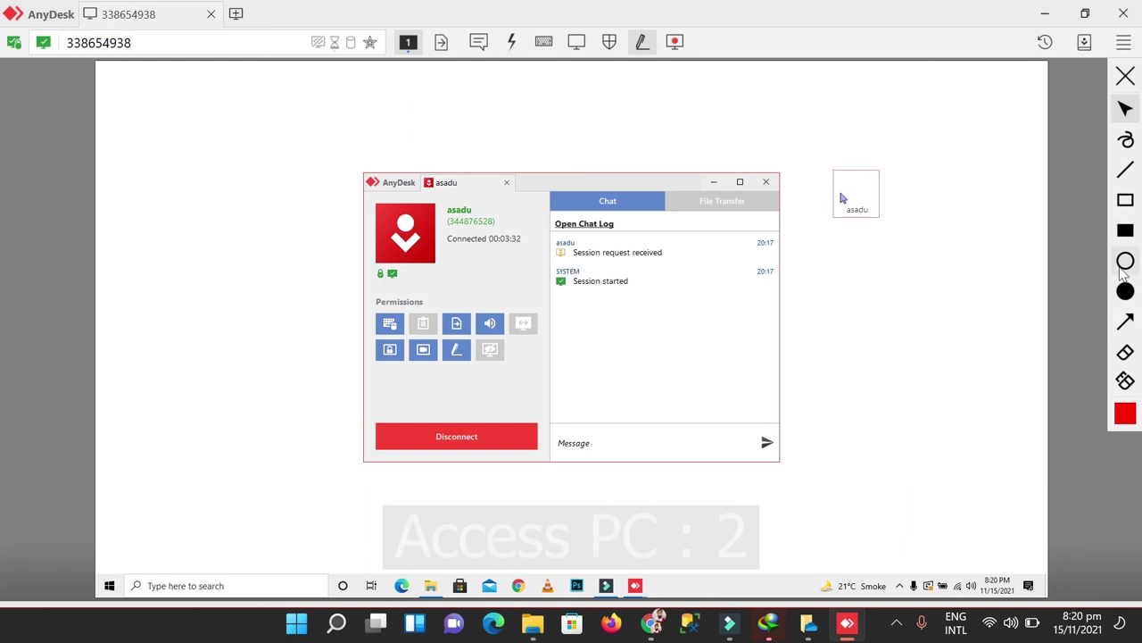
left_click(1126, 200)
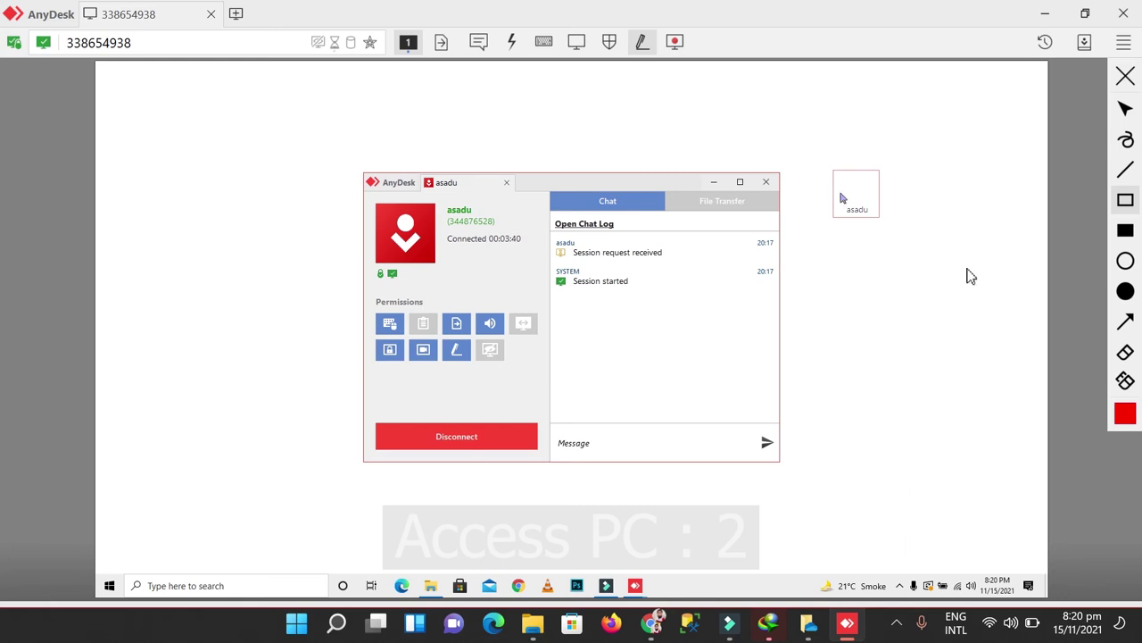
left_click(1125, 354)
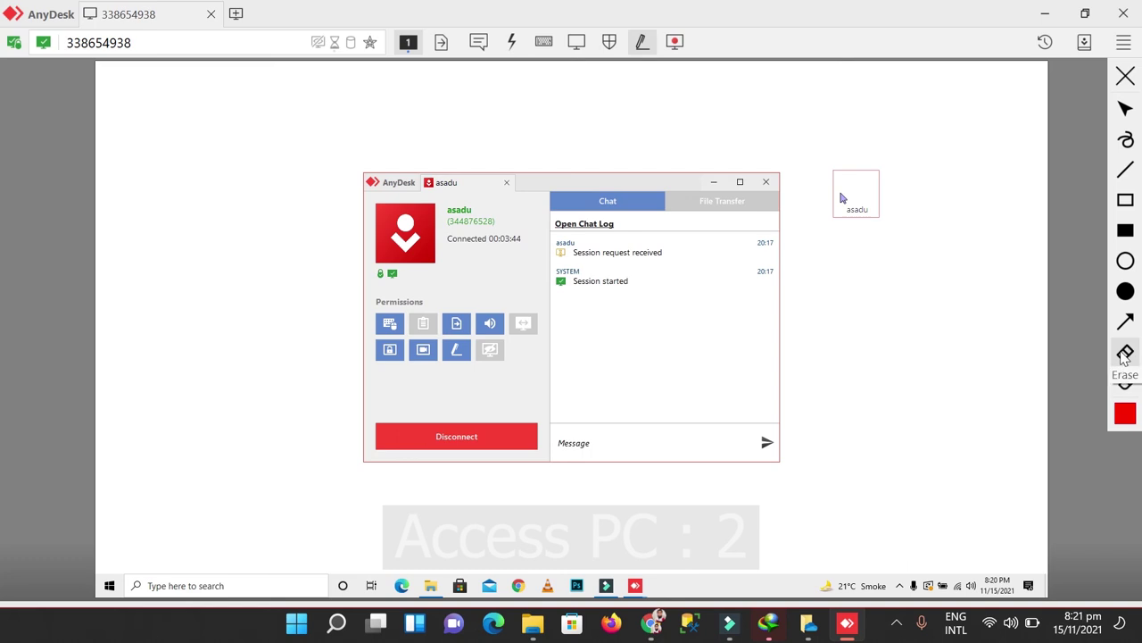
left_click(863, 178)
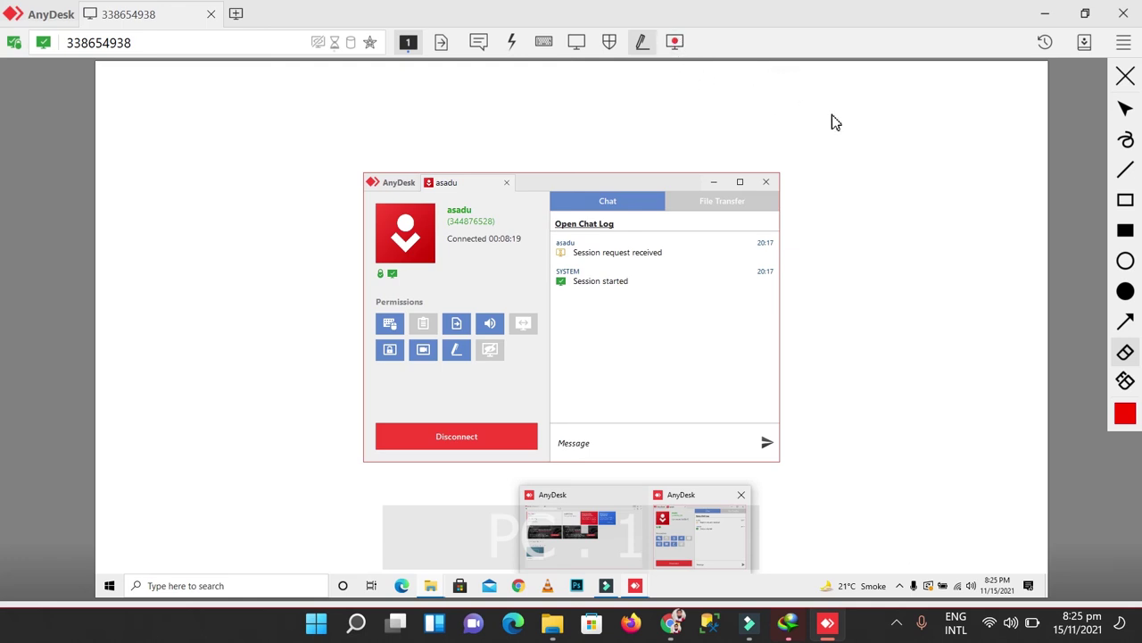
Step: Minimise AnyDesk, decline Internet Download Manager registration, and launch File Explorer
left_click(842, 627)
left_click(701, 353)
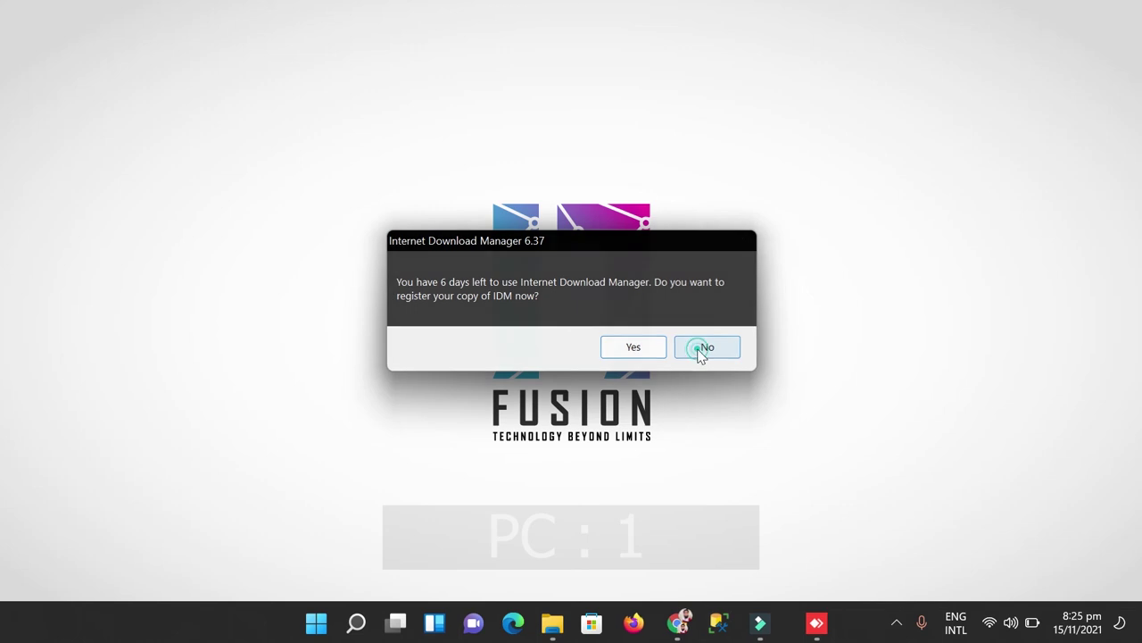
key("super+e")
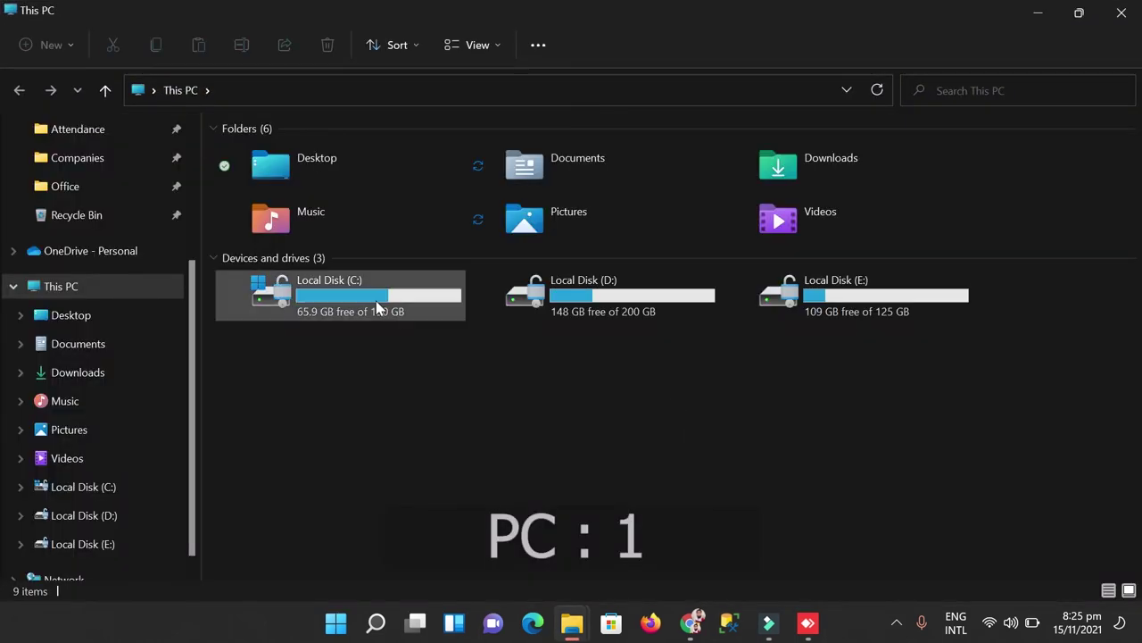
Step: Browse to Videos > AnyDesk, select the seven session recordings, deselect them, and close Explorer
left_click(108, 379)
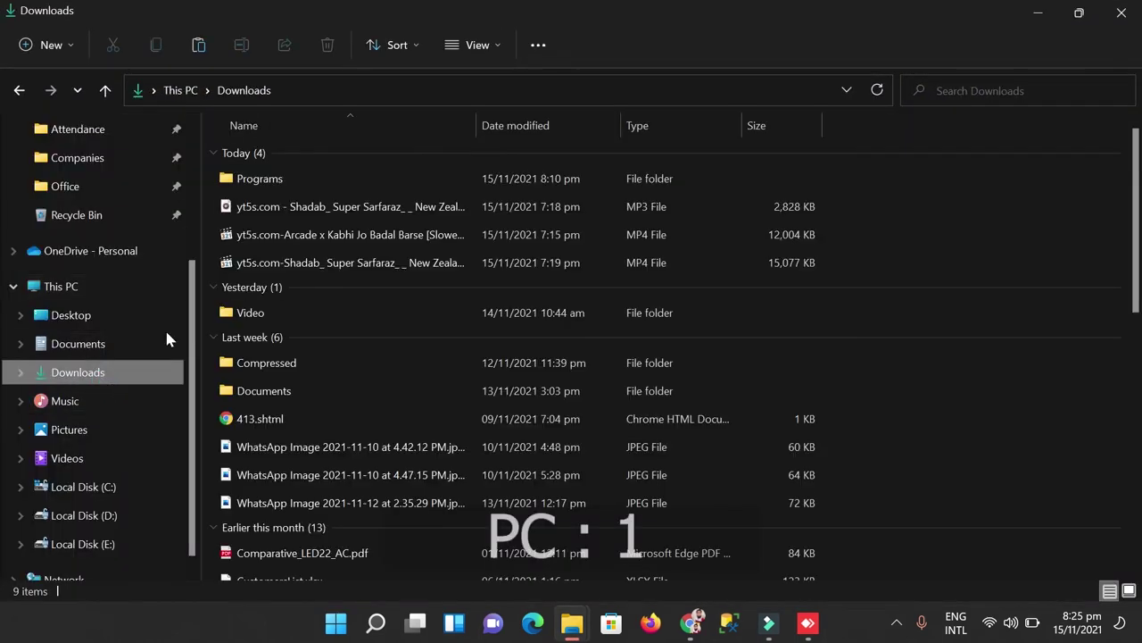
left_click(100, 458)
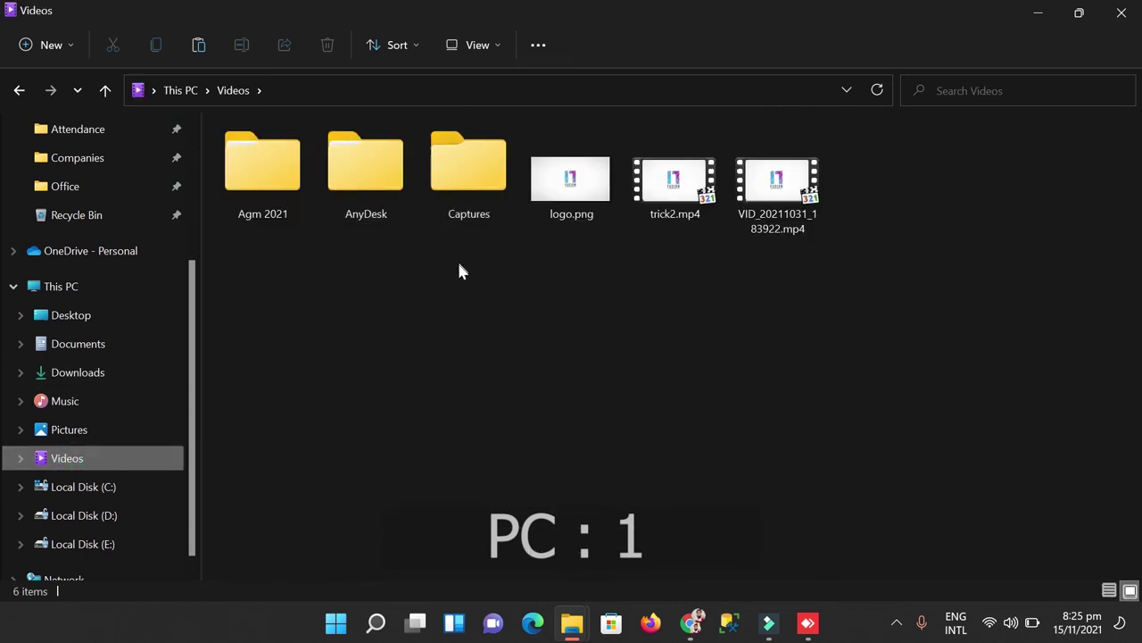
double_click(378, 191)
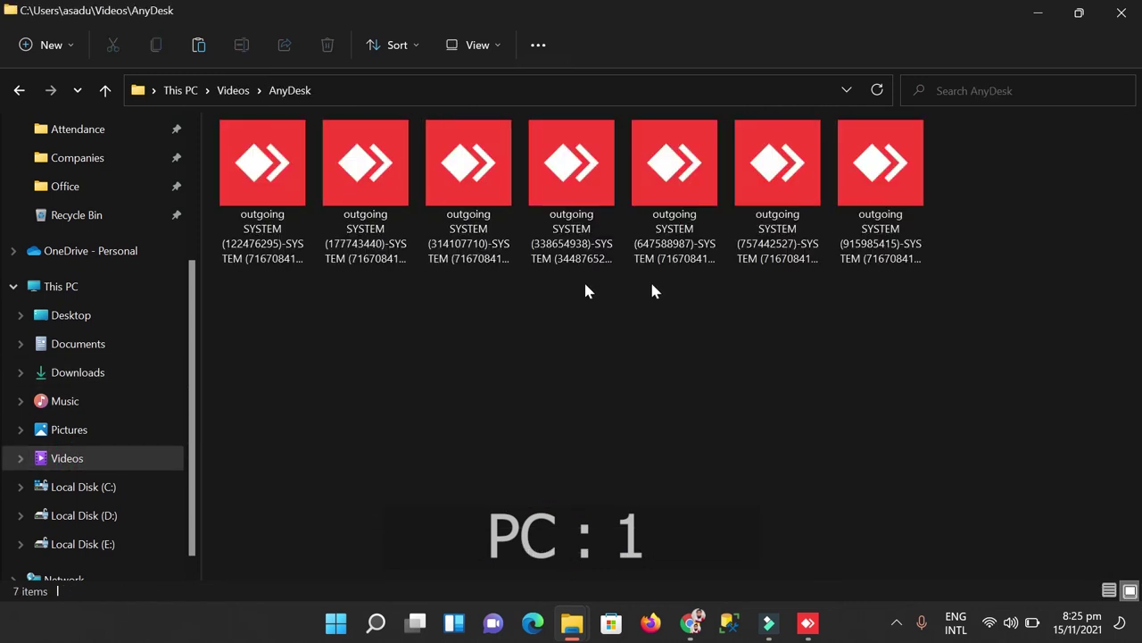
left_click_drag(955, 292, 227, 156)
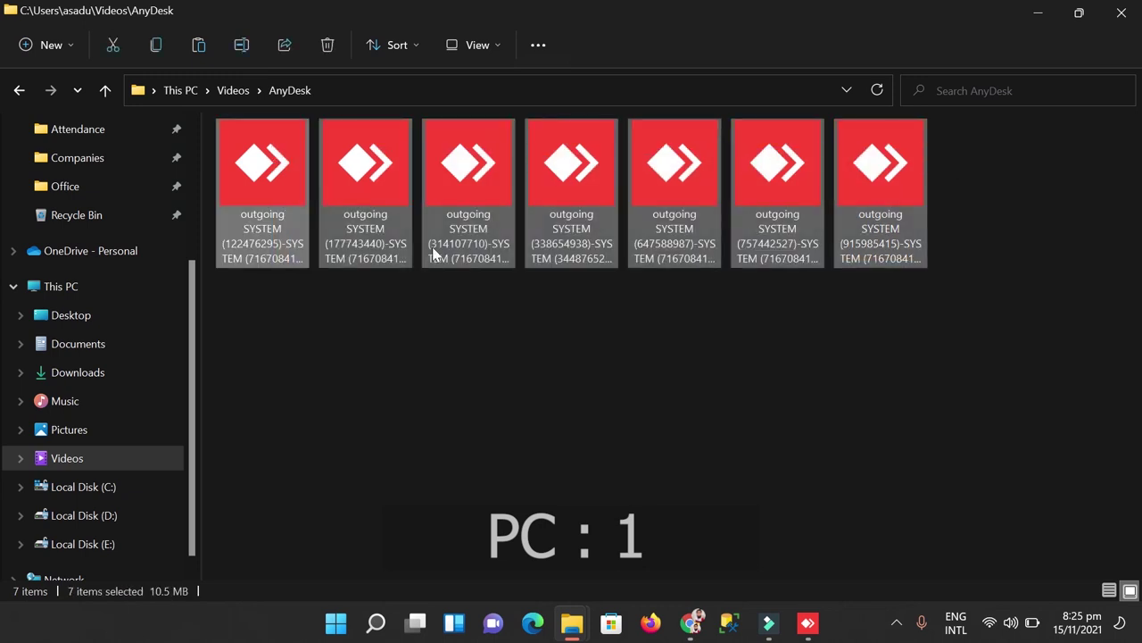
left_click(488, 306)
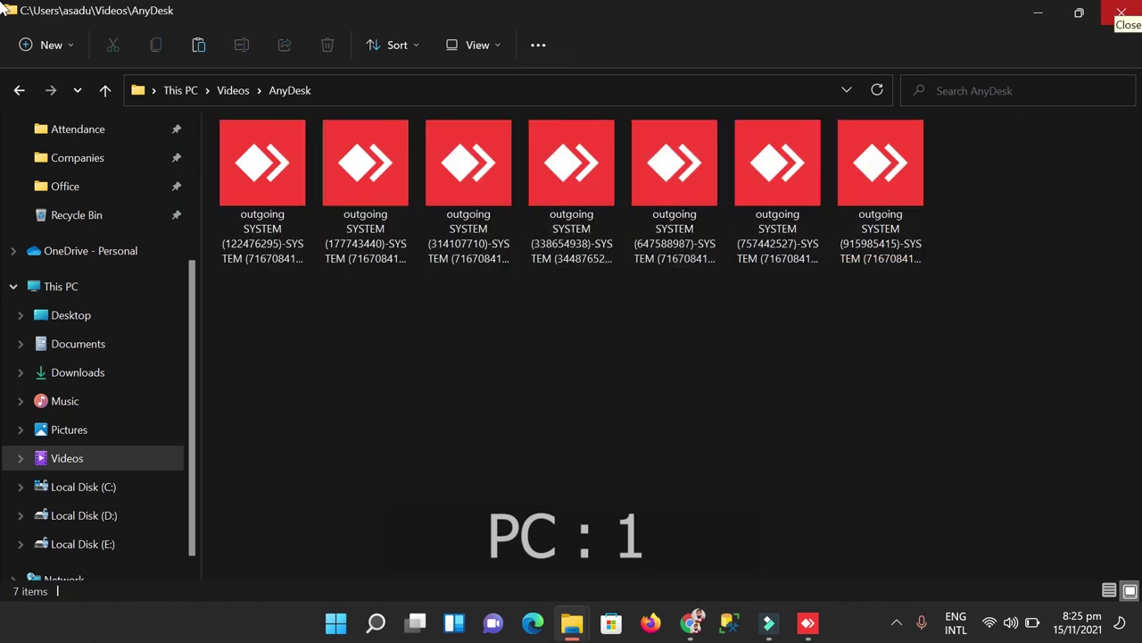
left_click(1121, 12)
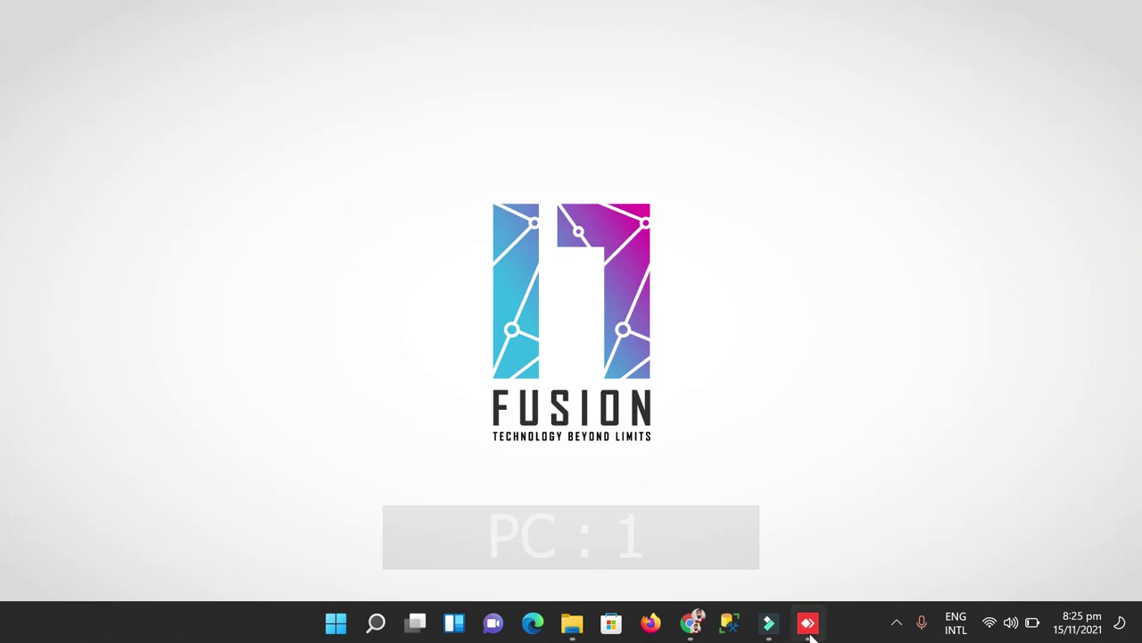
Step: Return to the AnyDesk session and briefly open then close File Explorer on the remote PC
left_click(808, 622)
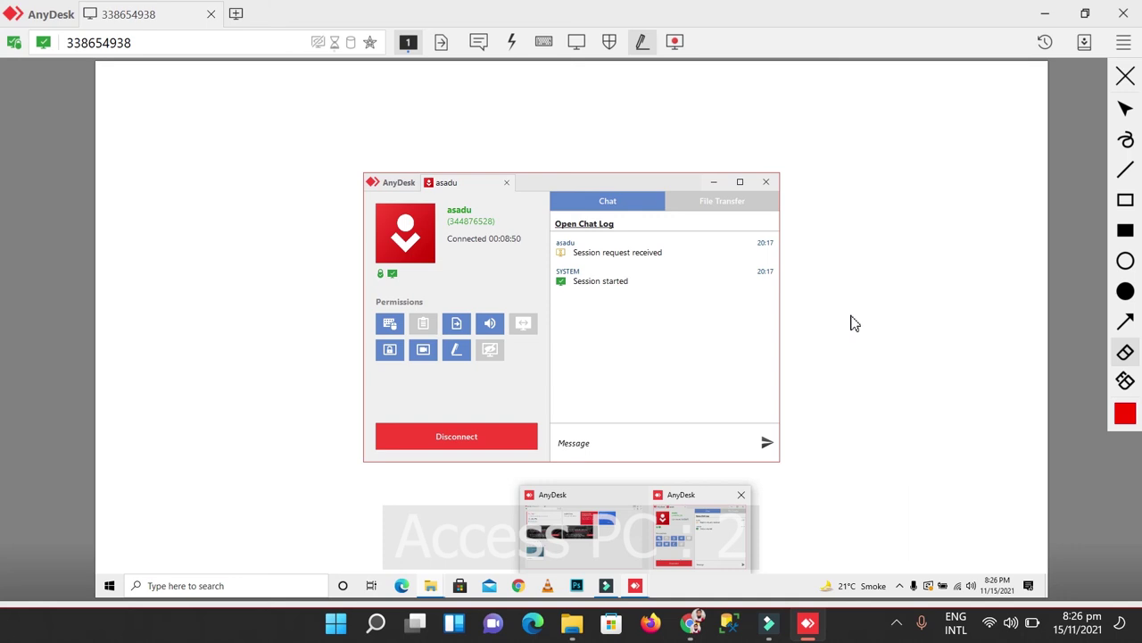
key("super+e")
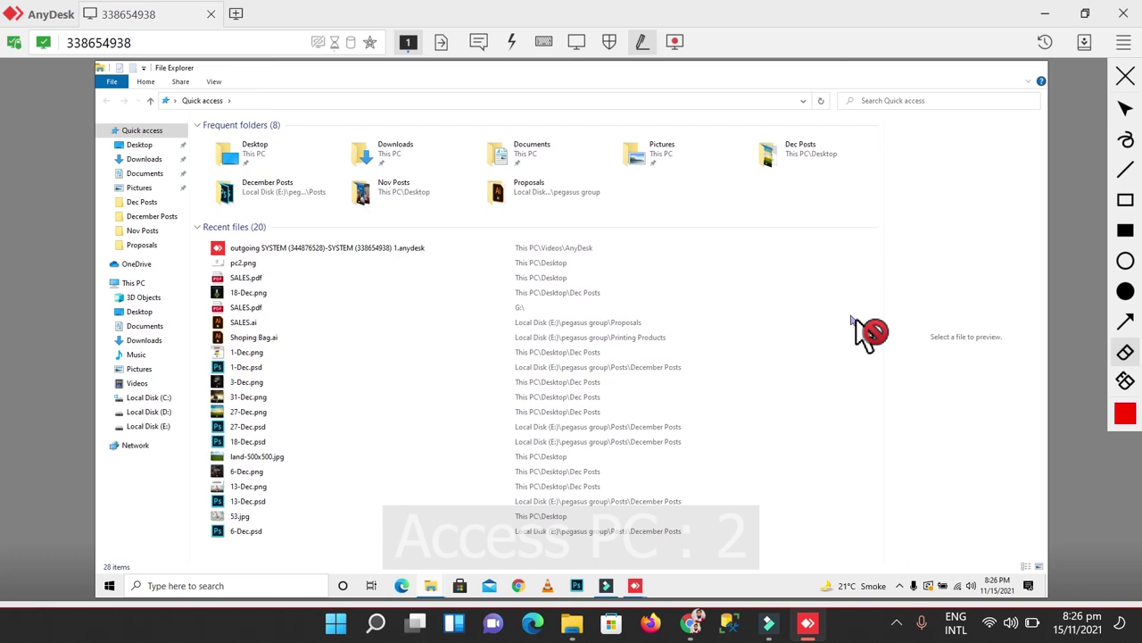
key("alt+F4")
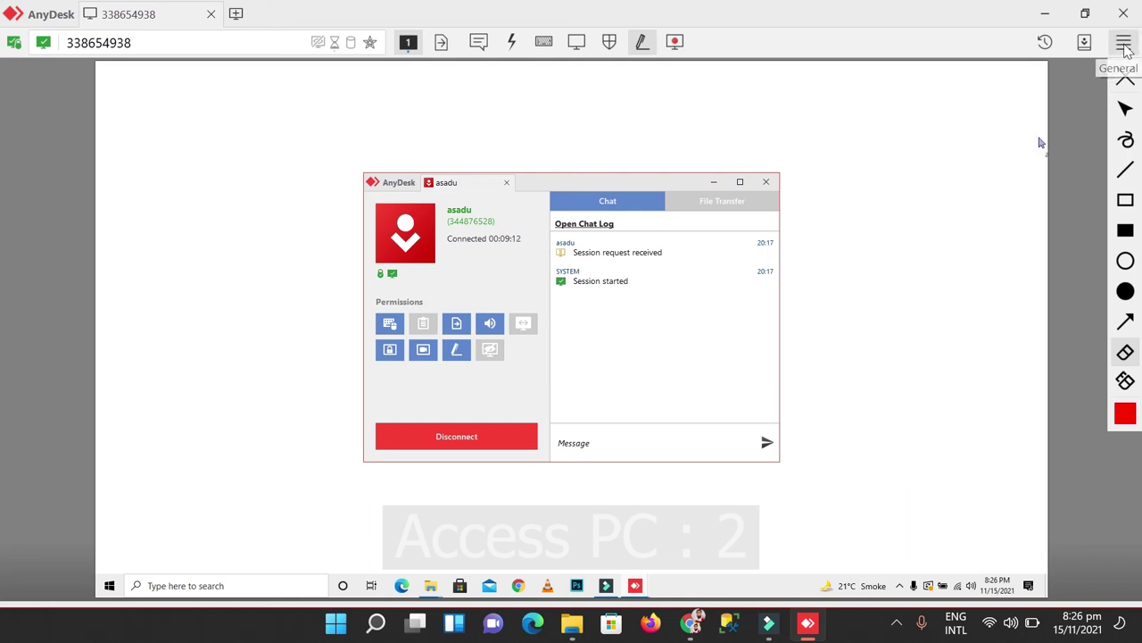
Step: Turn off screen drawing and unlock the Security page of AnyDesk's settings
left_click(1124, 75)
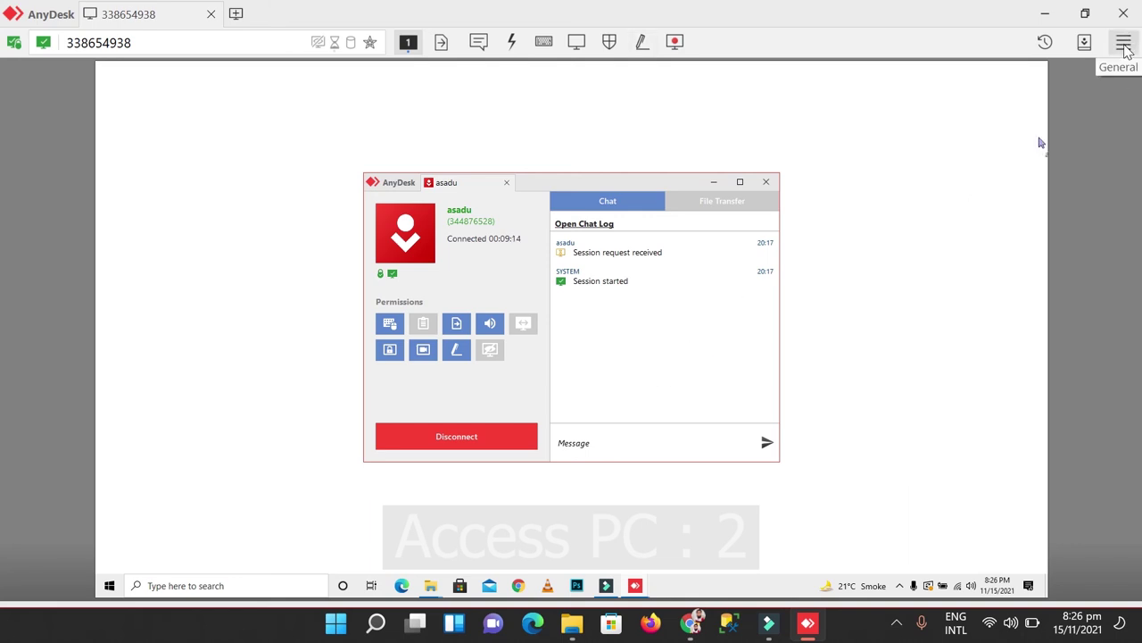
left_click(1124, 45)
left_click(1032, 79)
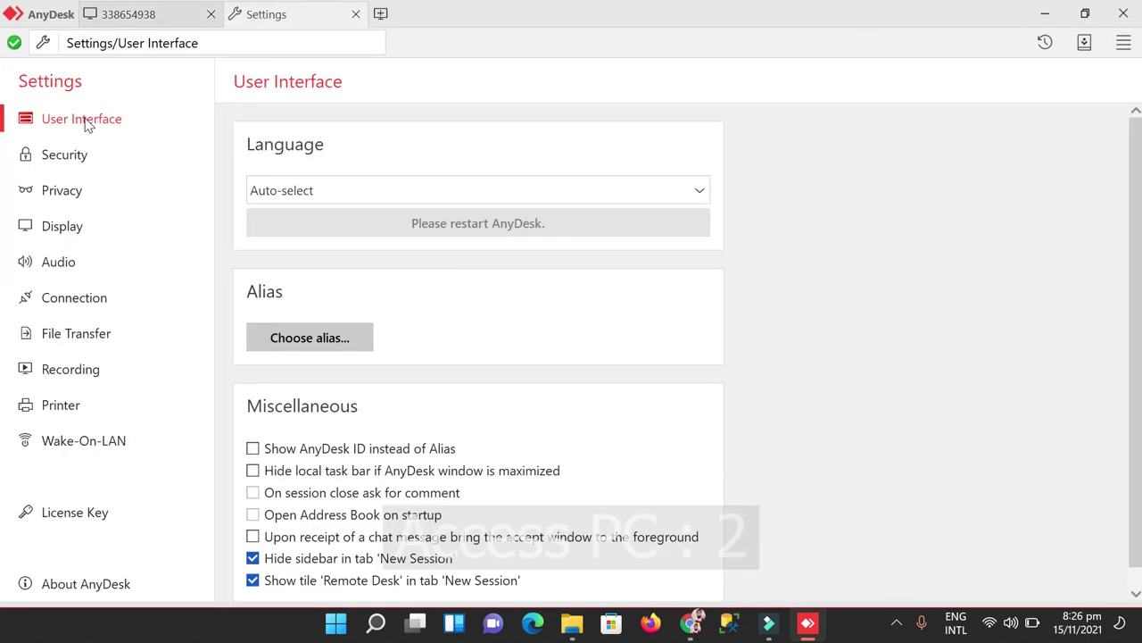
left_click(77, 161)
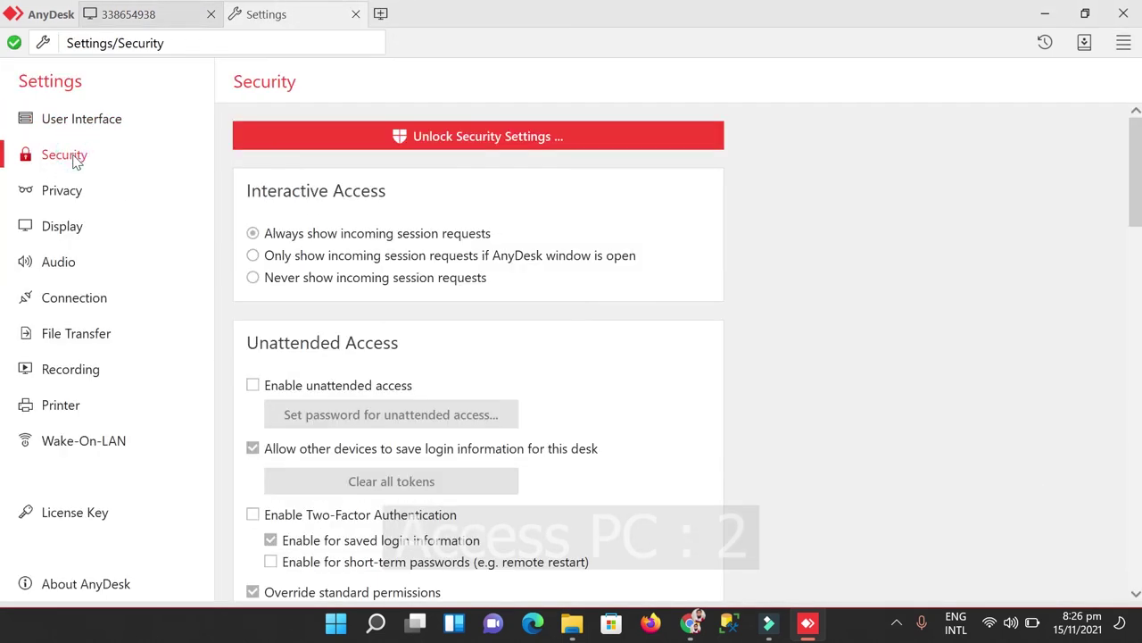
left_click(525, 141)
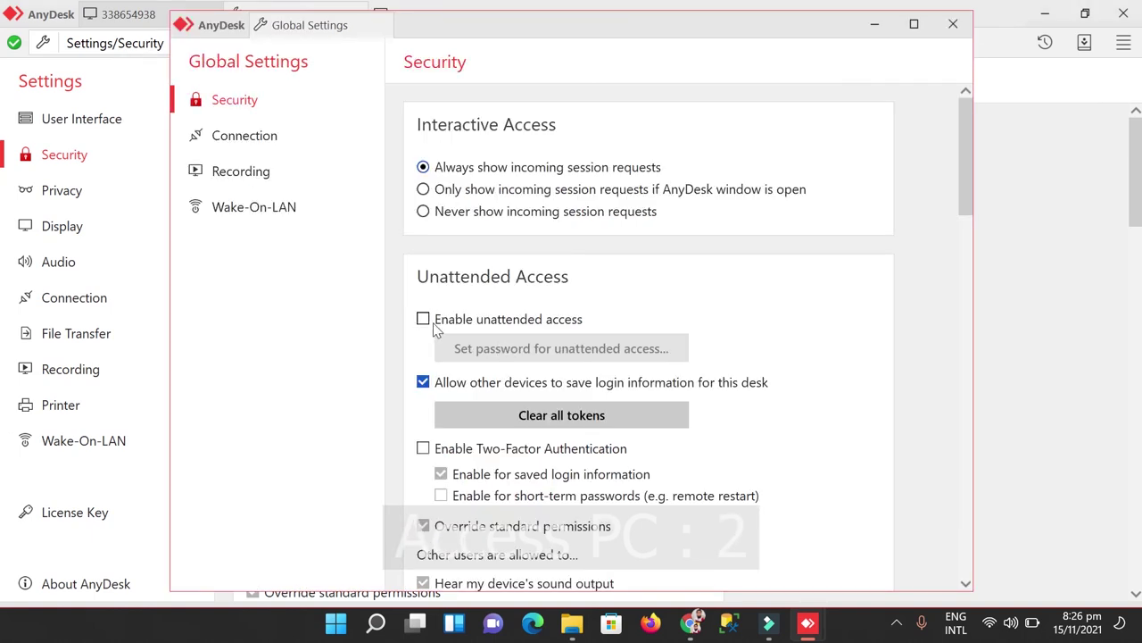
Step: Enable unattended access and set and apply its password, entered twice
left_click(424, 319)
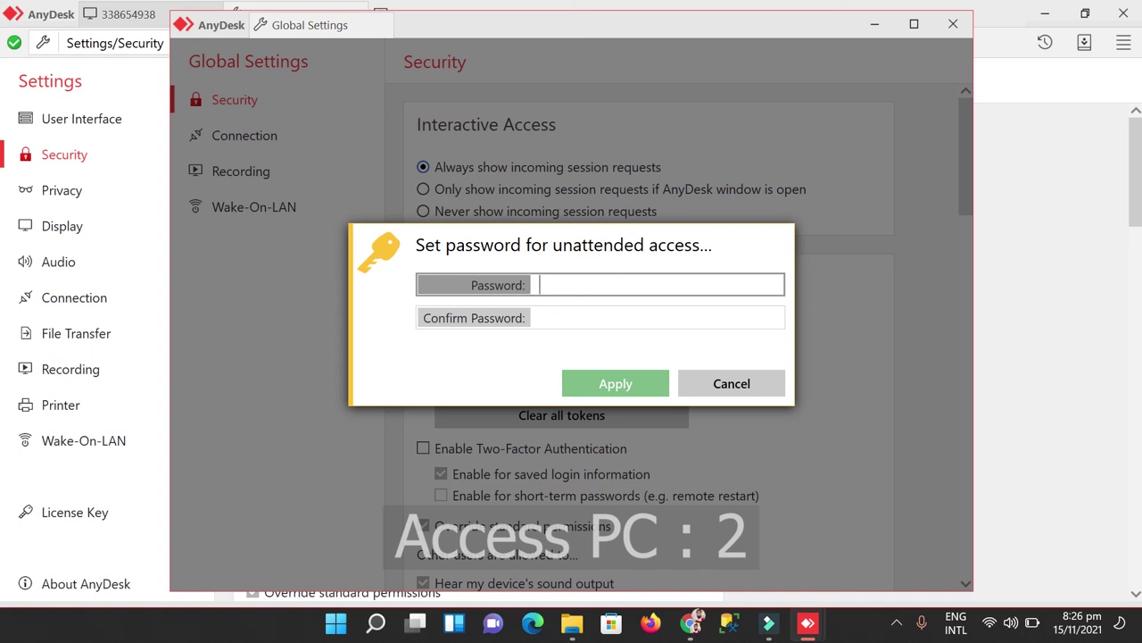
type("12345")
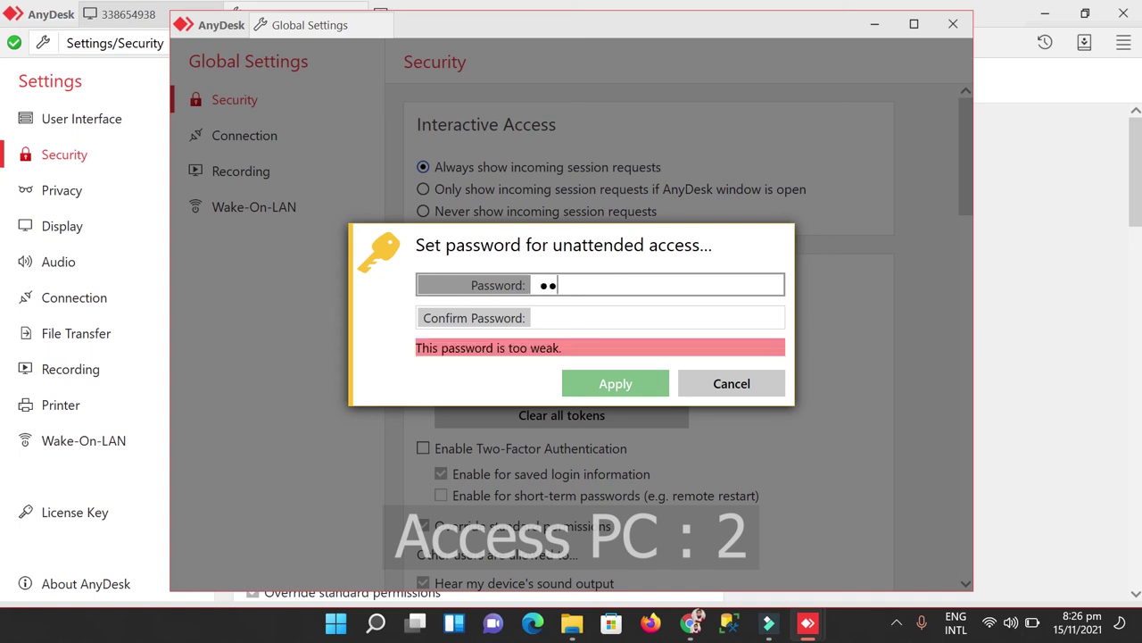
key("Tab")
type("12345")
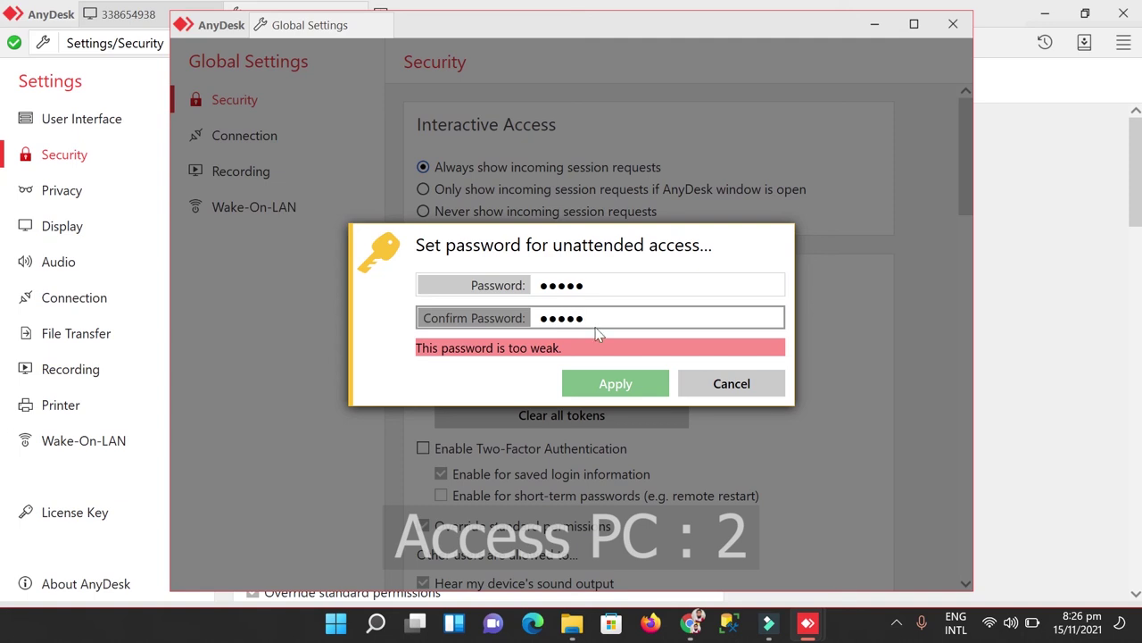
type("678")
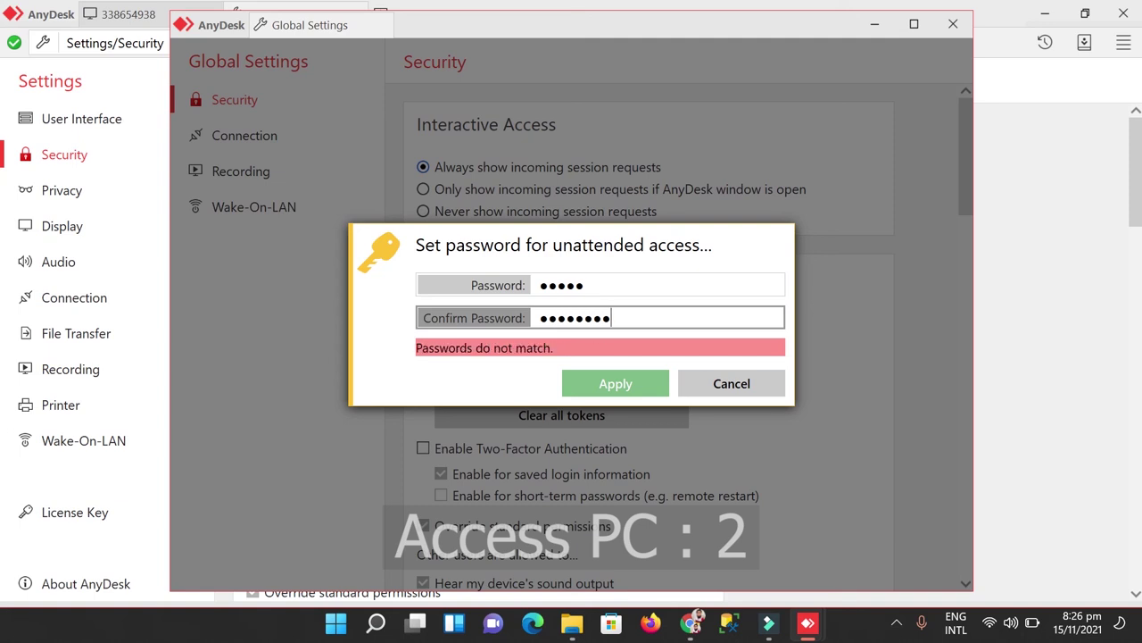
left_click(625, 285)
type("678")
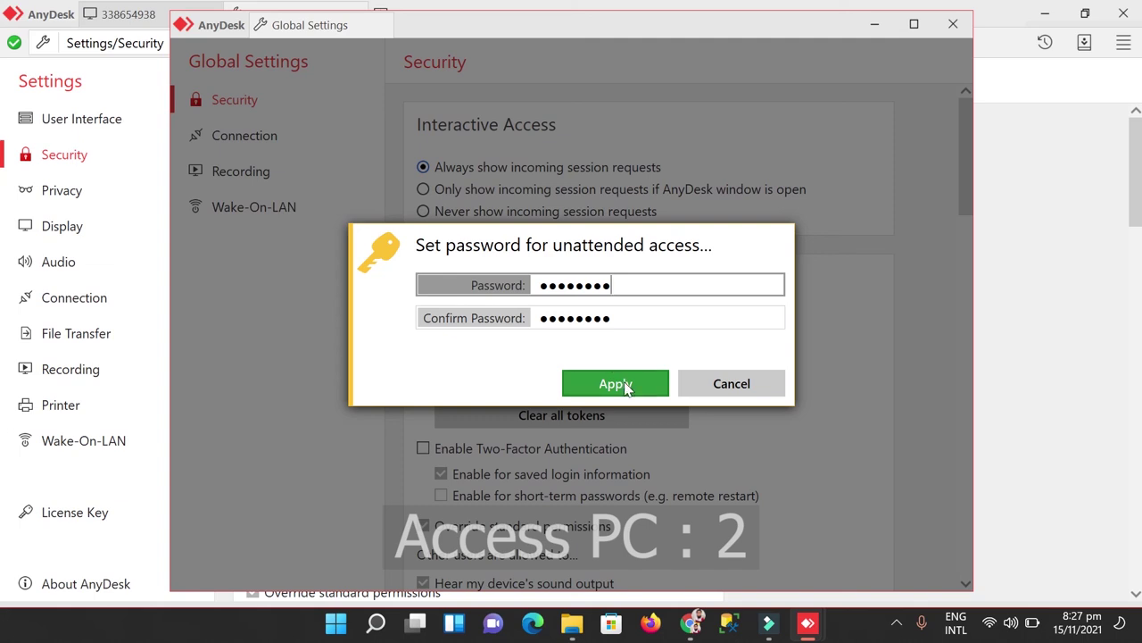
left_click(616, 384)
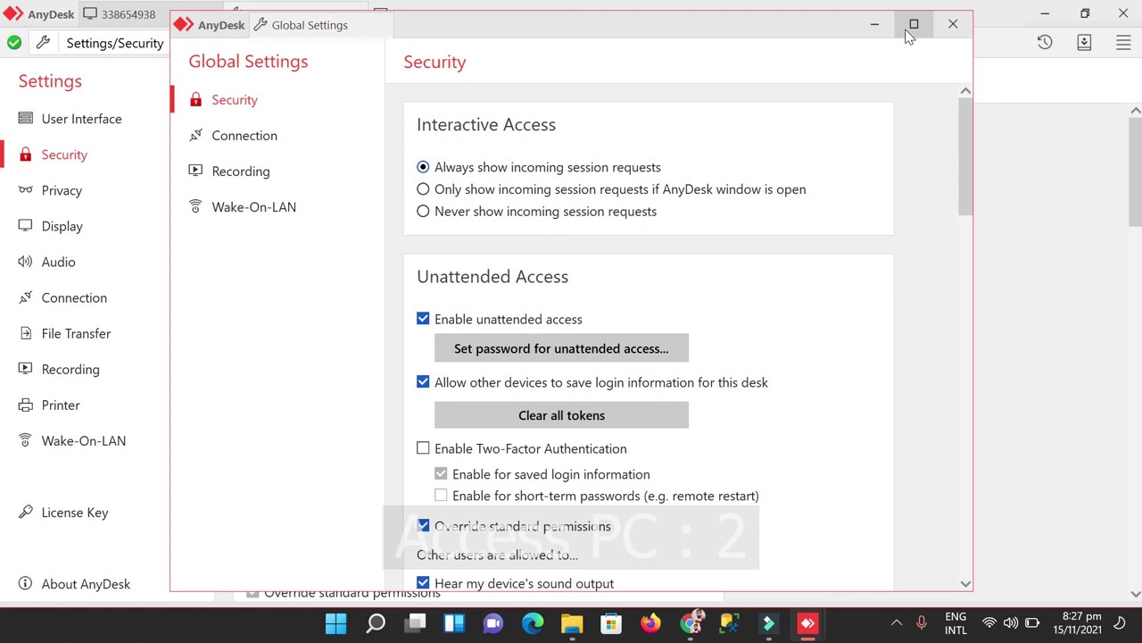
Step: Close the settings windows and minimise AnyDesk to the desktop
left_click(953, 24)
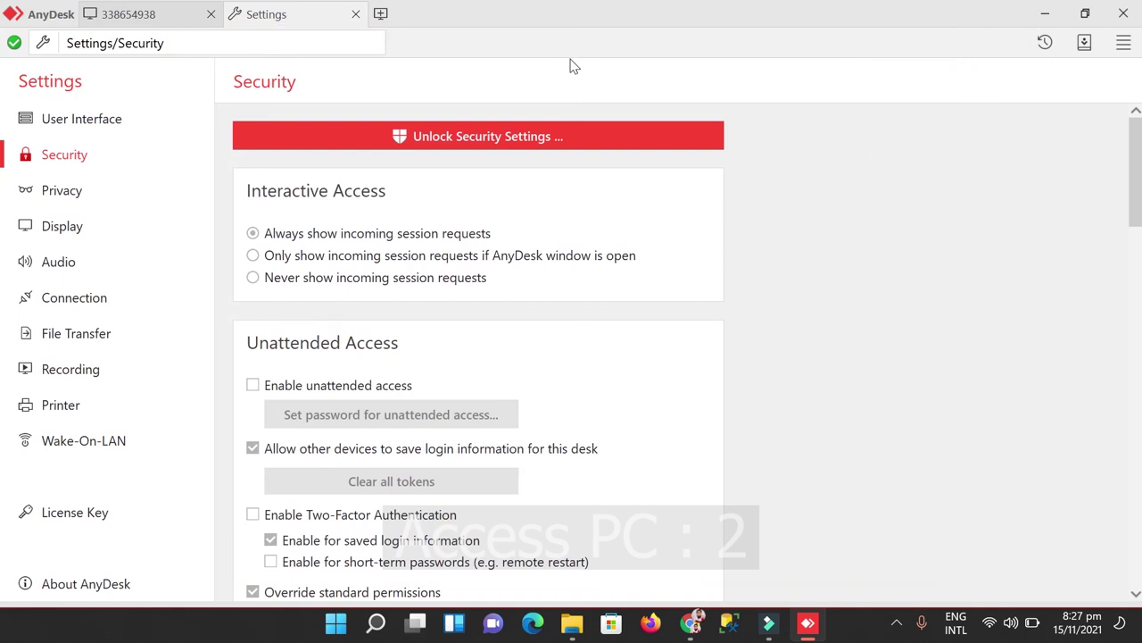
left_click(355, 15)
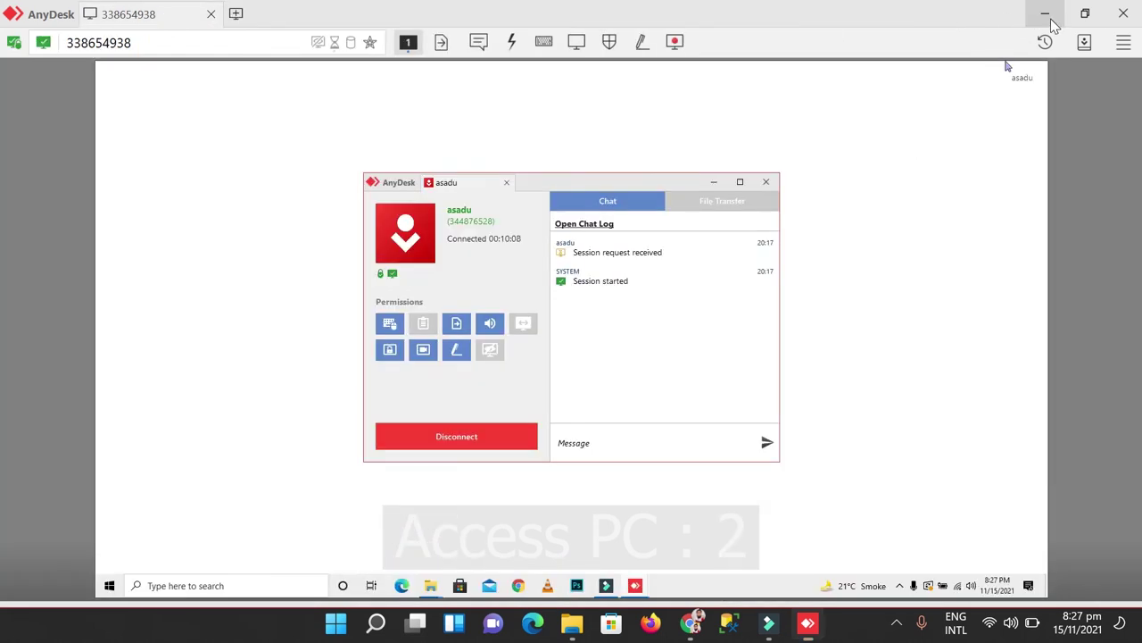
left_click(1048, 18)
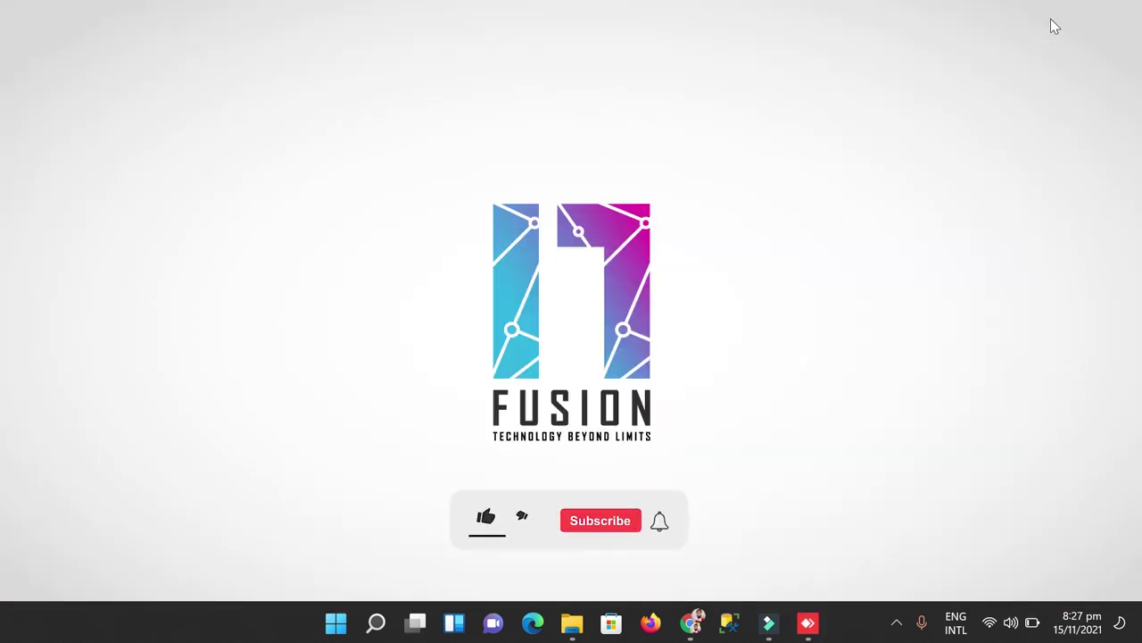